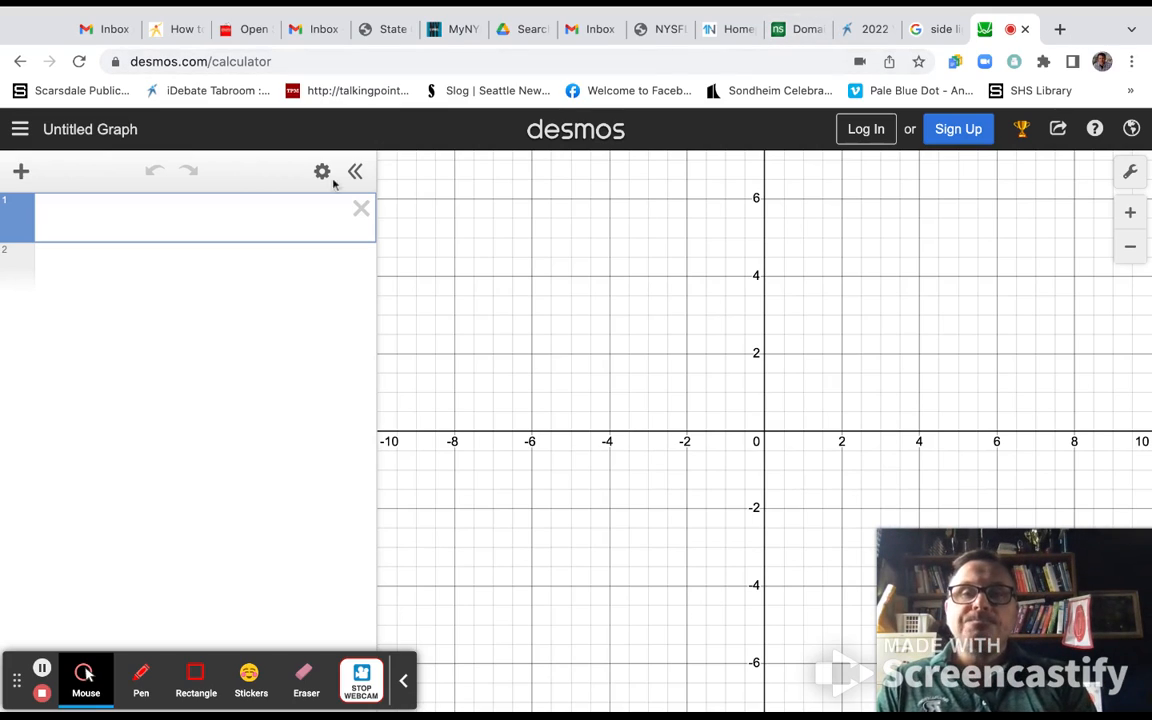
Enter the parametric curve (3t^4, -t^3) in the first expression line.
left_click(90, 222)
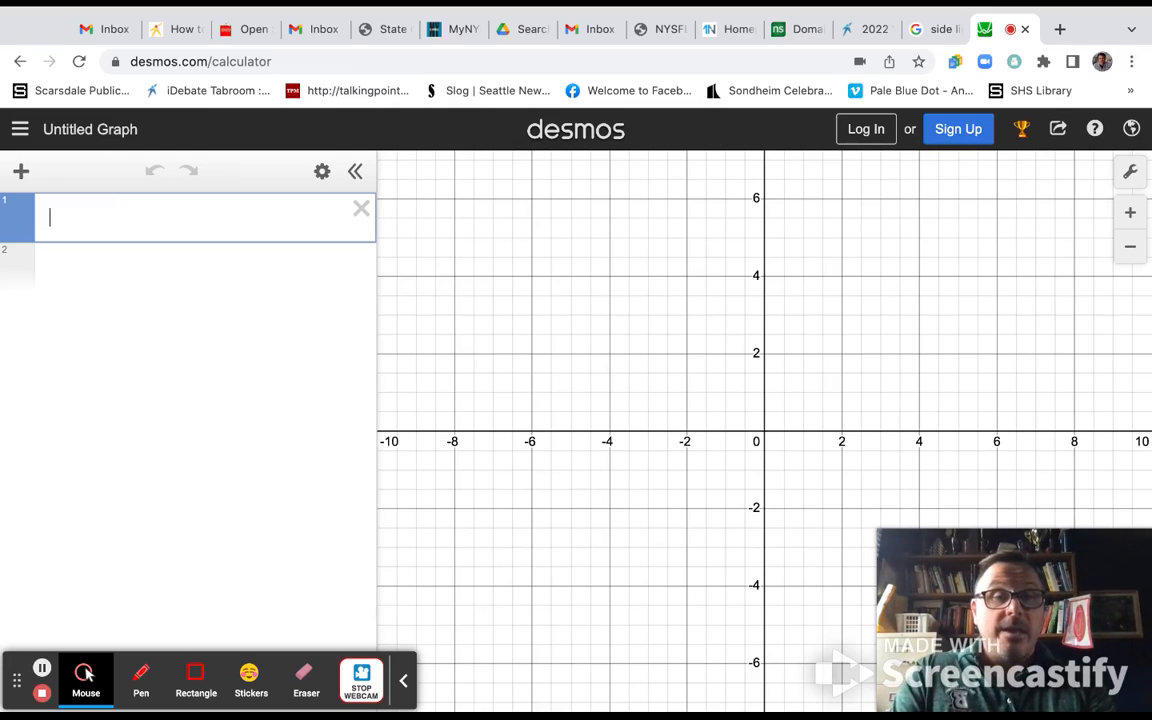
type("(")
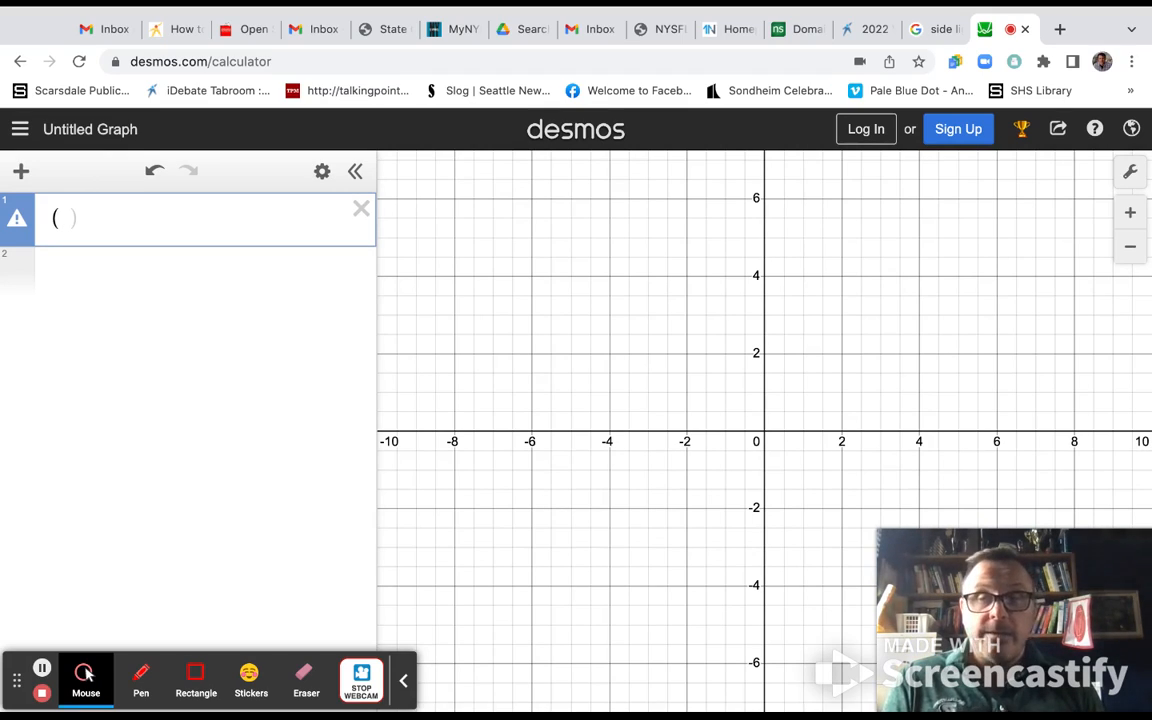
type("3t")
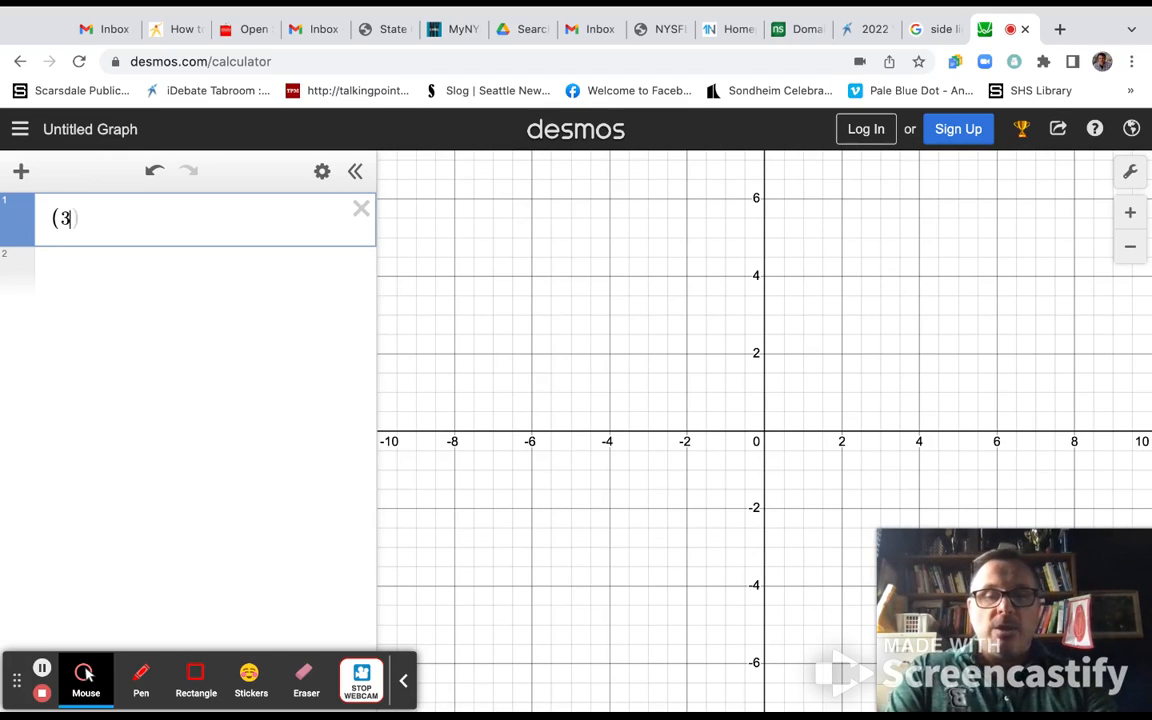
type("^4")
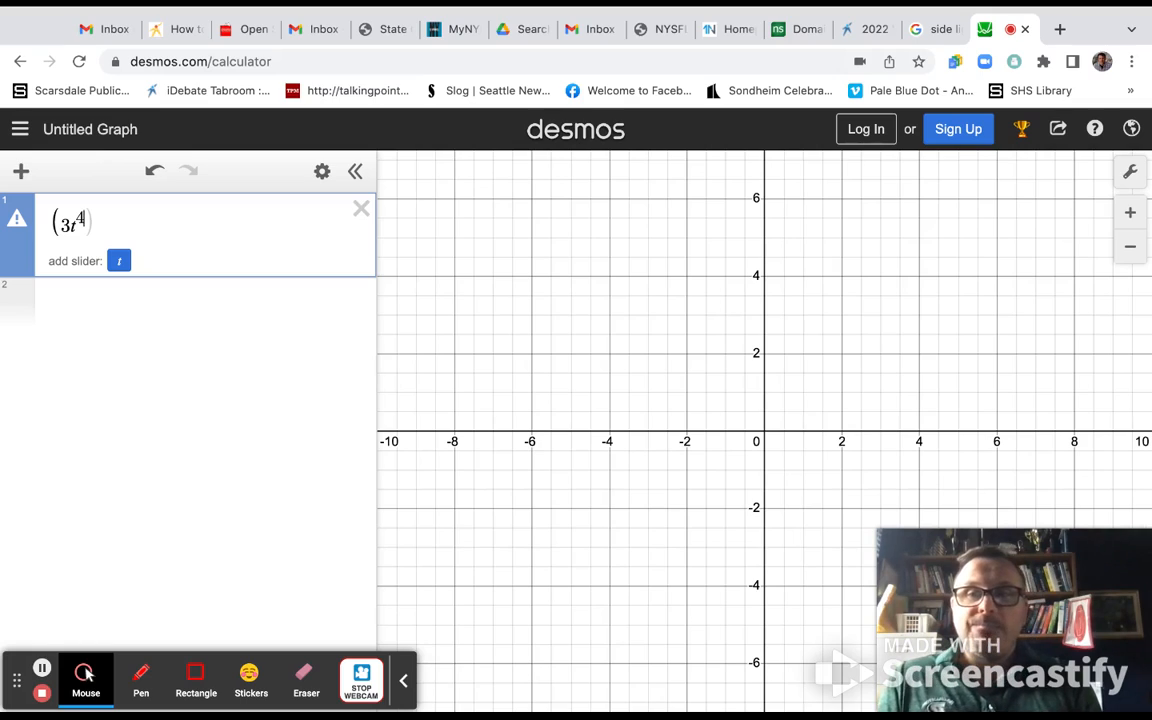
type(",")
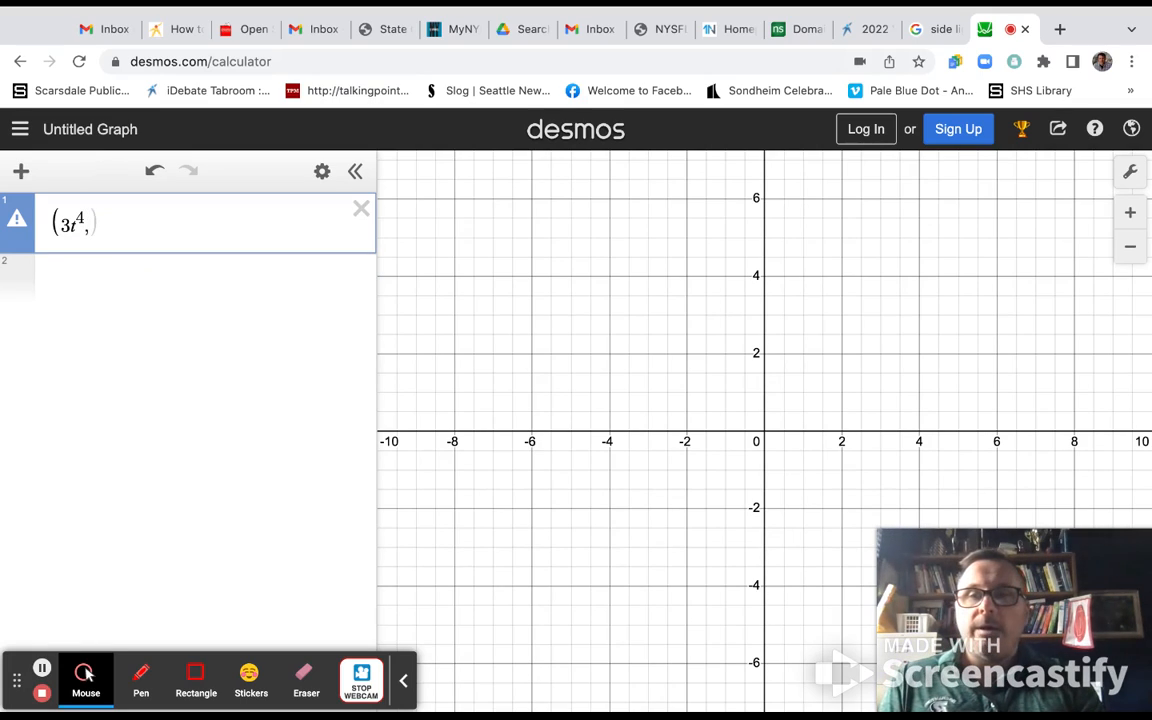
type("-")
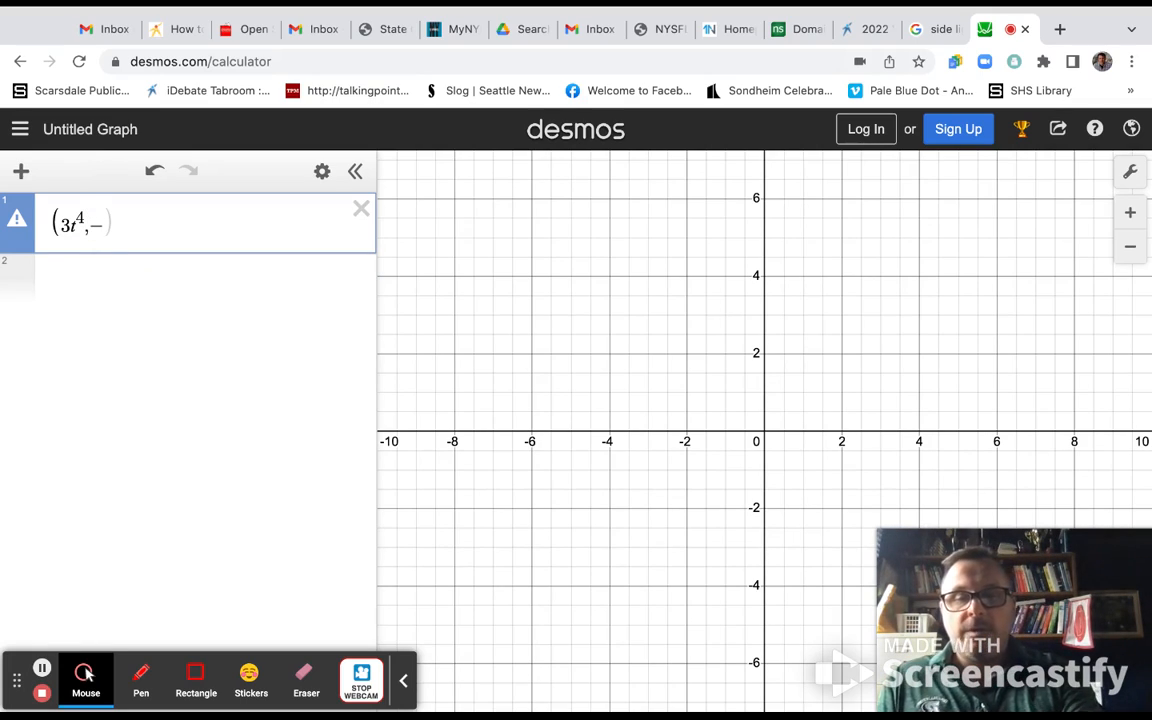
type("t")
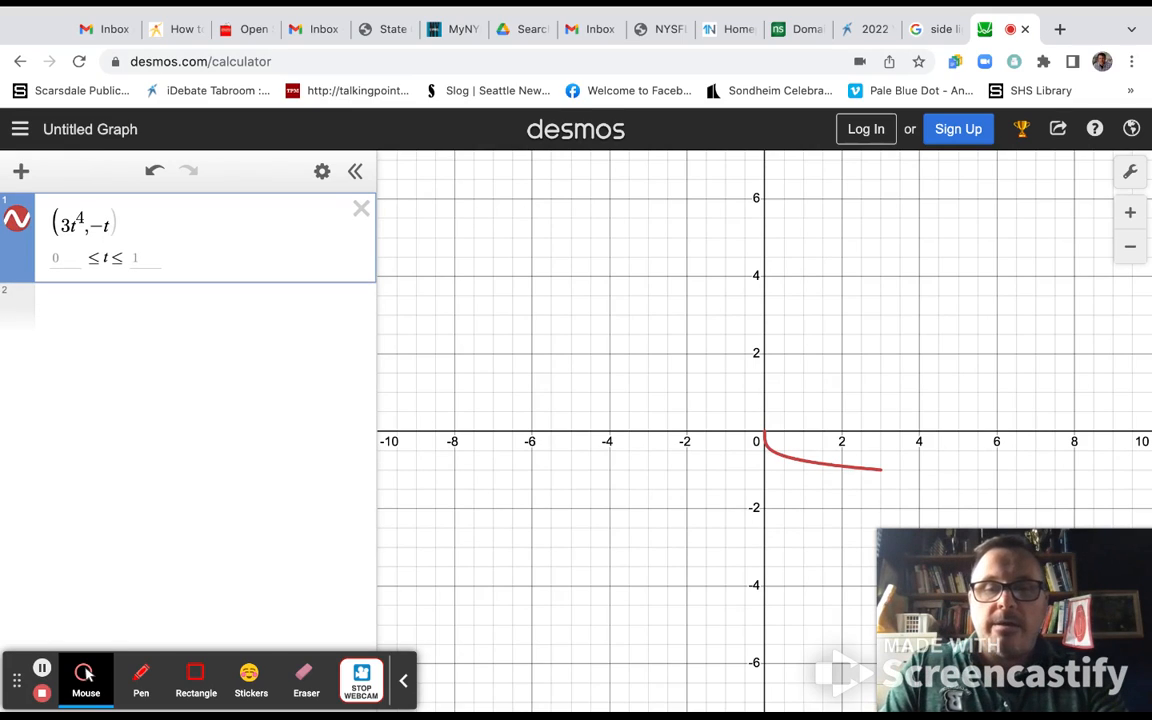
type("63")
key("BackSpace")
key("BackSpace")
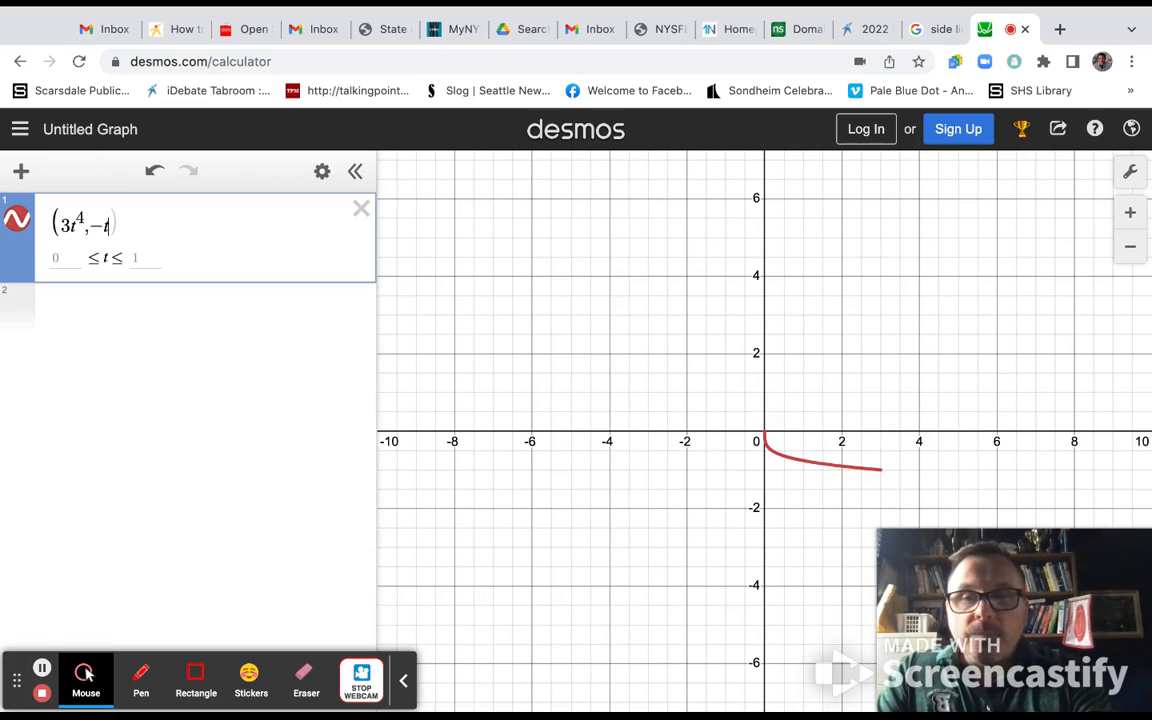
type("^3")
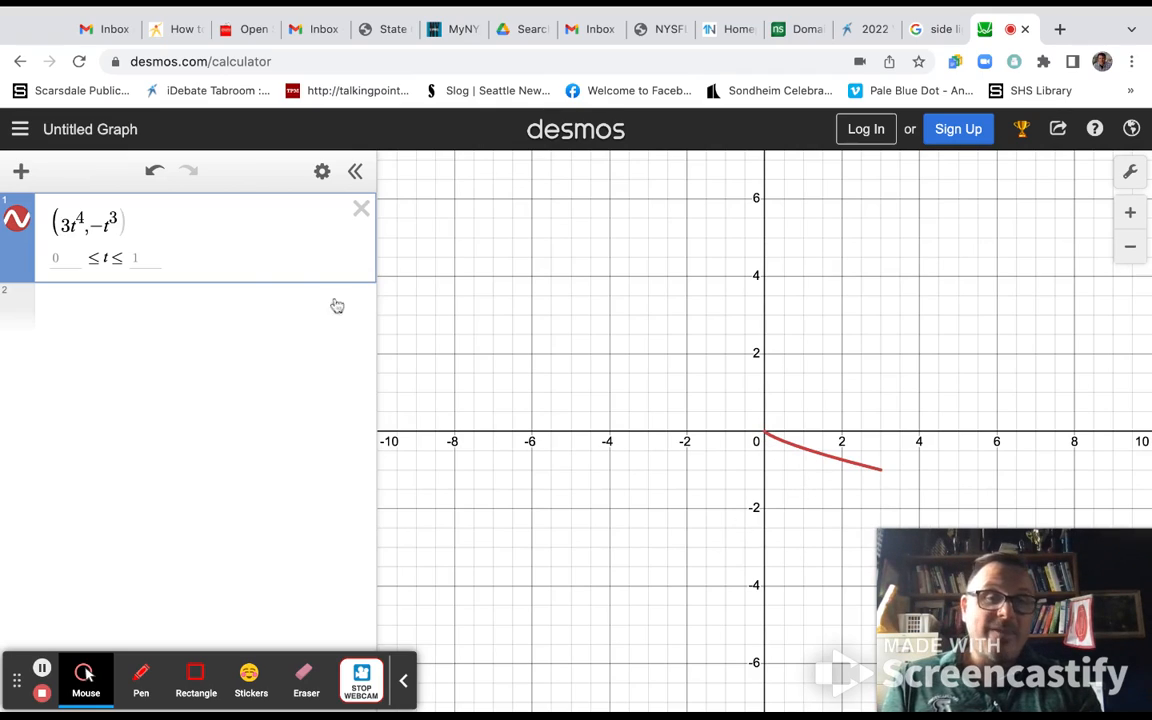
Set the curve's upper t limit to 100 and negate its x-component so it reads (-3t^4, -t^3).
left_click(145, 258)
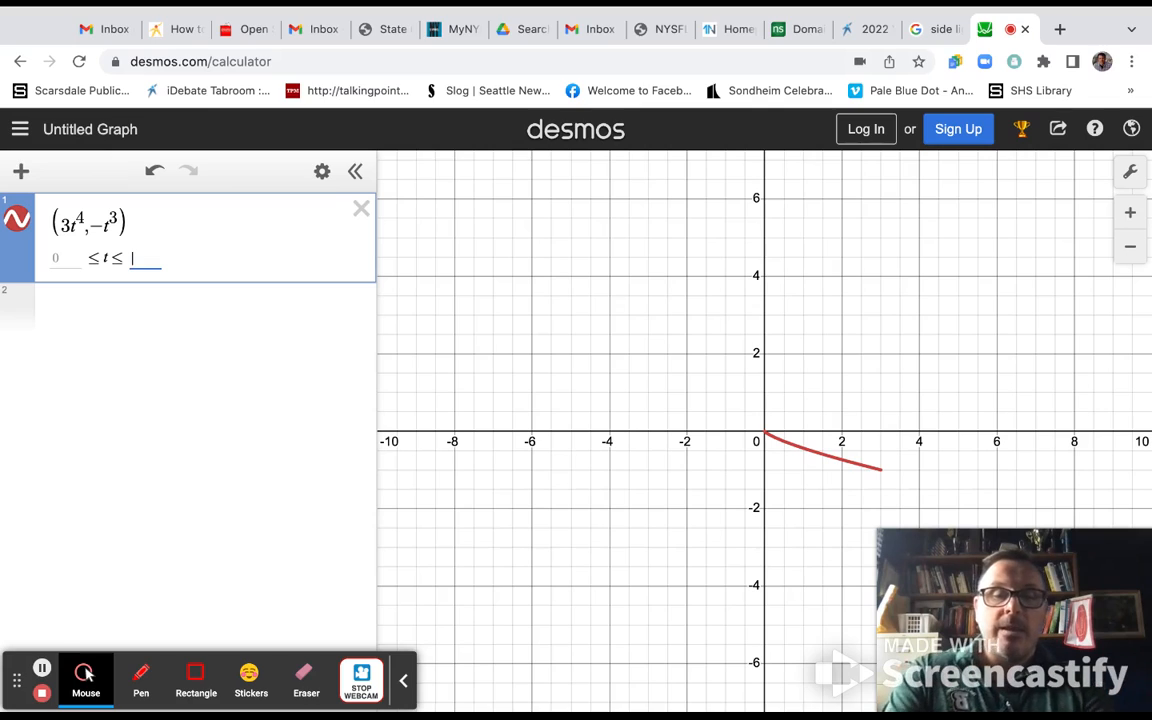
type("00")
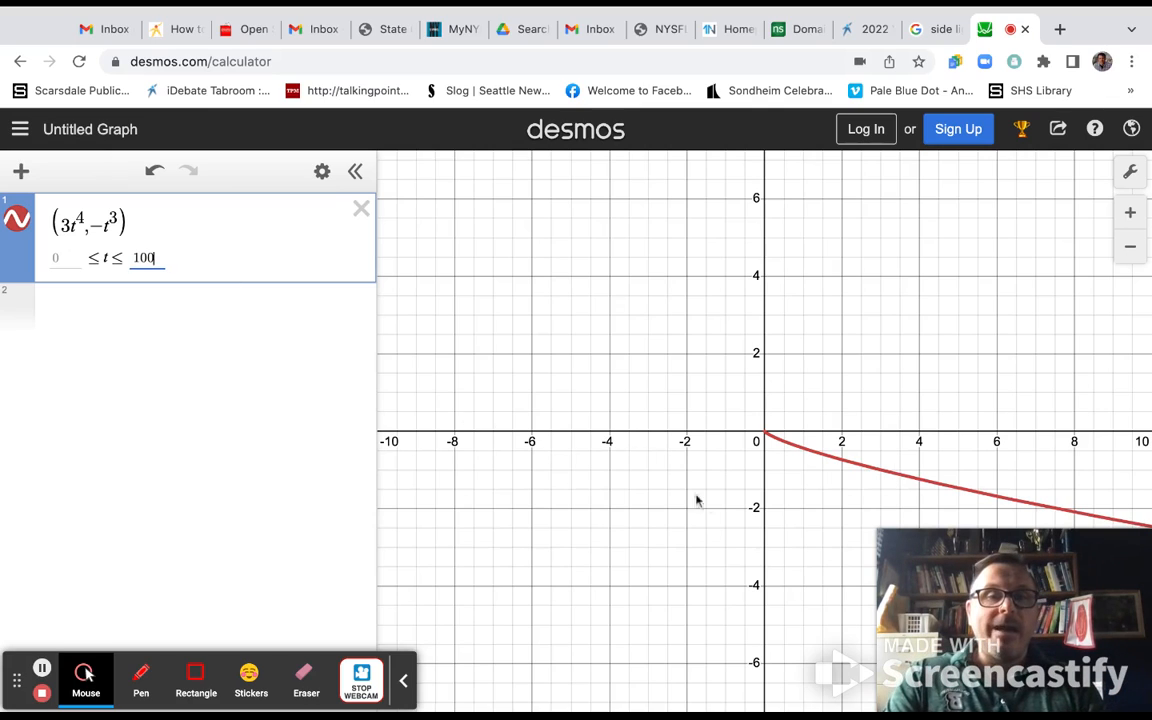
scroll(712, 499, "down", 5)
left_click_drag(818, 441, 694, 314)
scroll(694, 316, "down", 4)
scroll(695, 315, "up", 5)
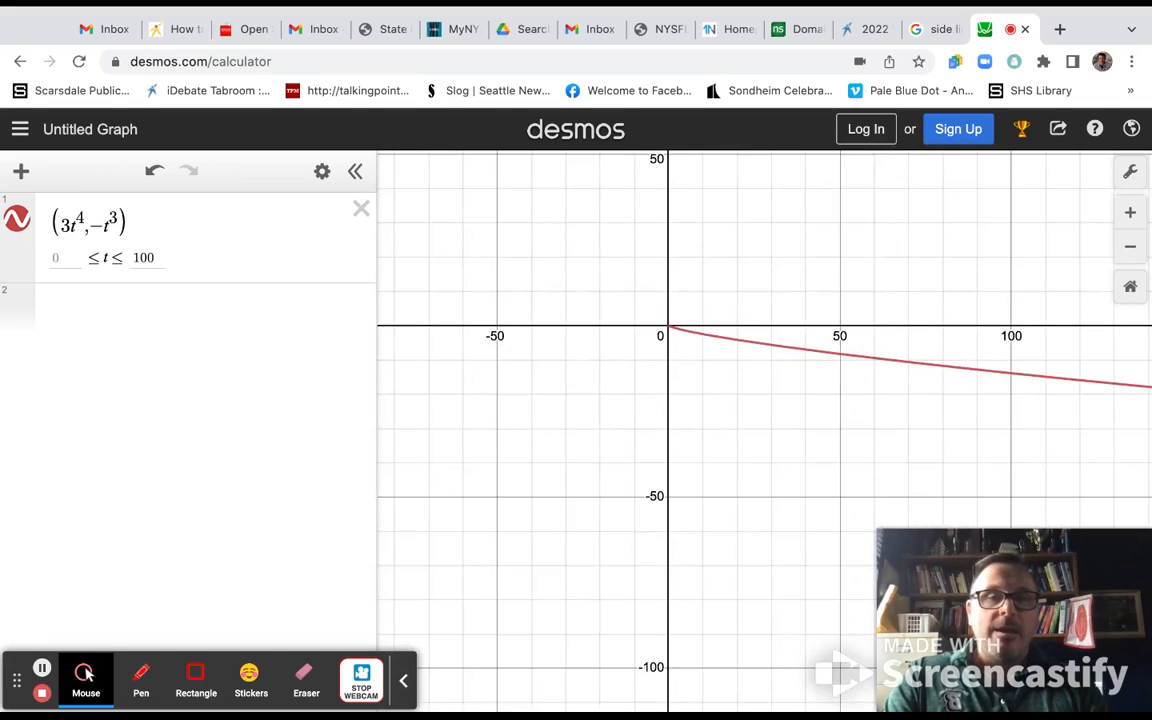
scroll(695, 315, "down", 3)
scroll(689, 393, "down", 1)
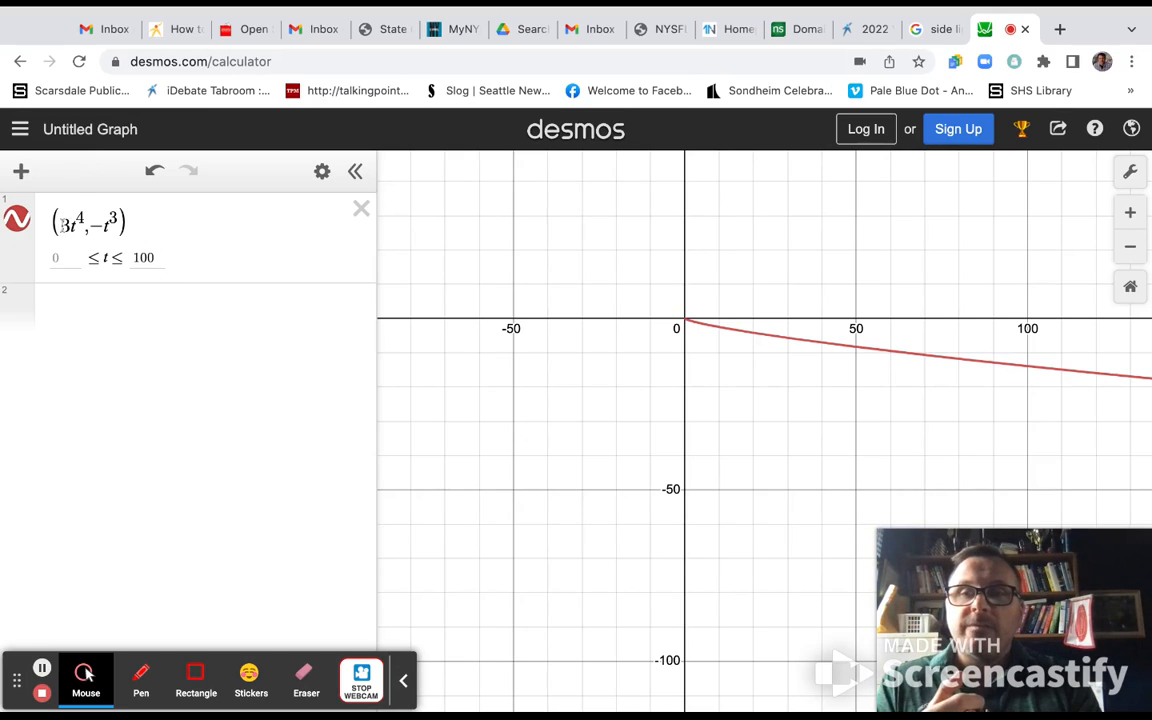
left_click(62, 225)
type("-")
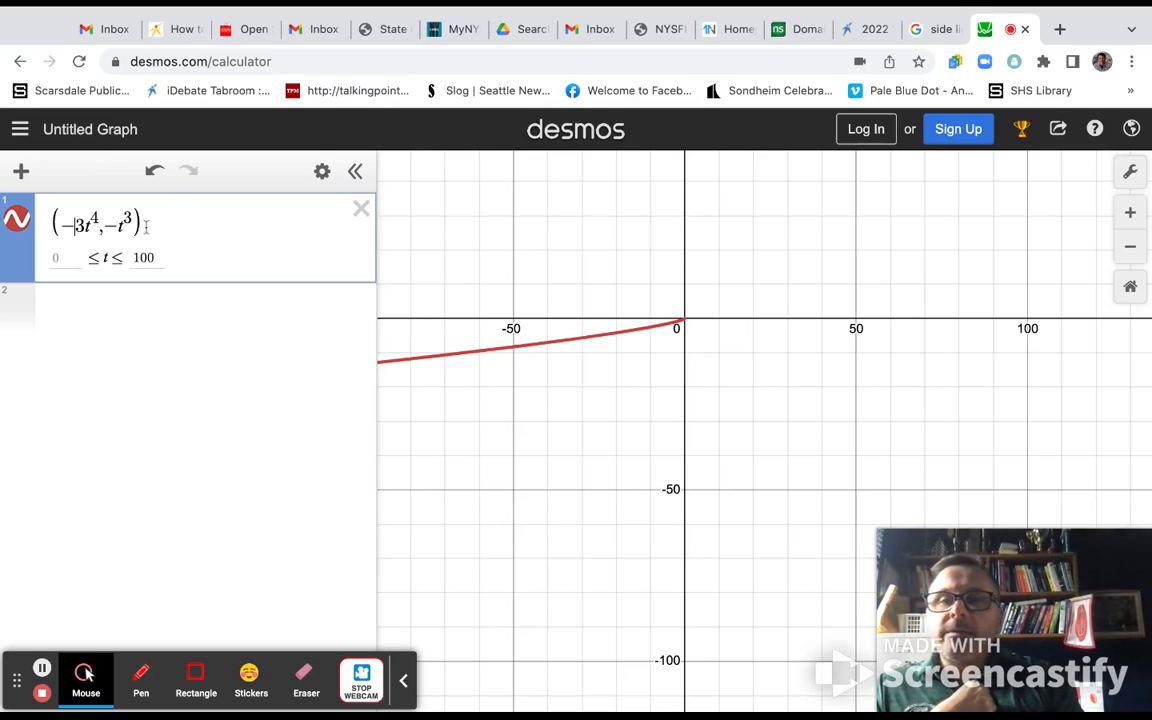
Replace the parametric curve with the expression (t^2) and add a slider for t.
left_click_drag(147, 224, 68, 224)
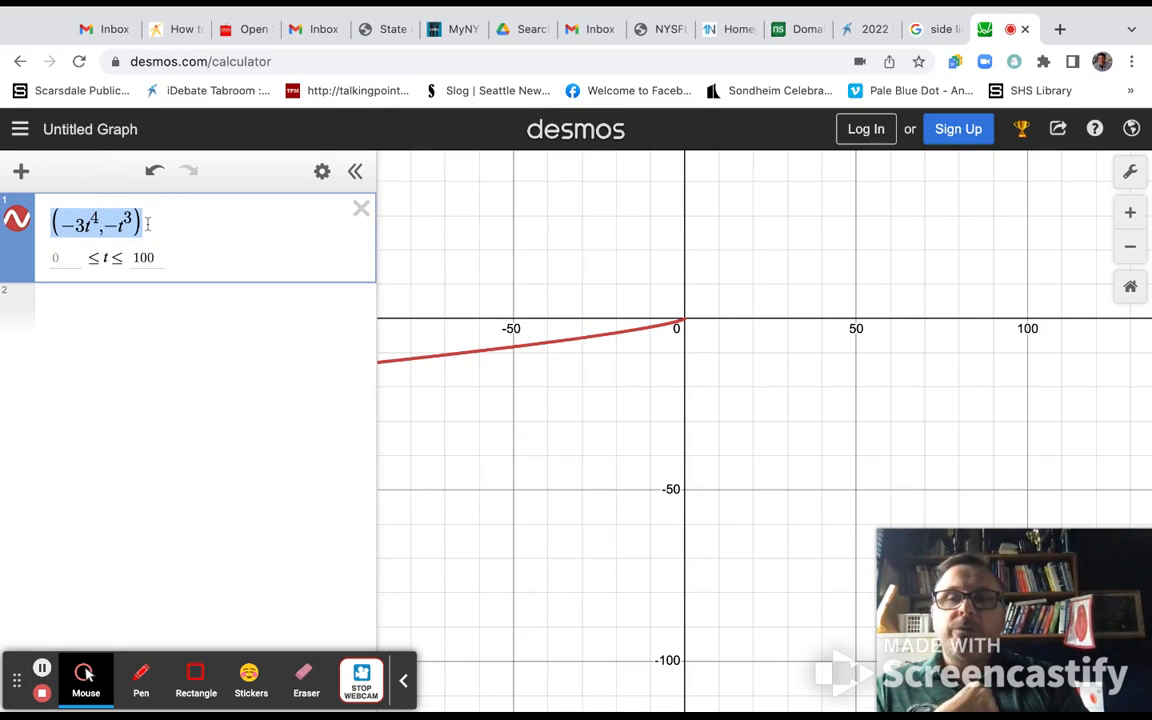
key("BackSpace")
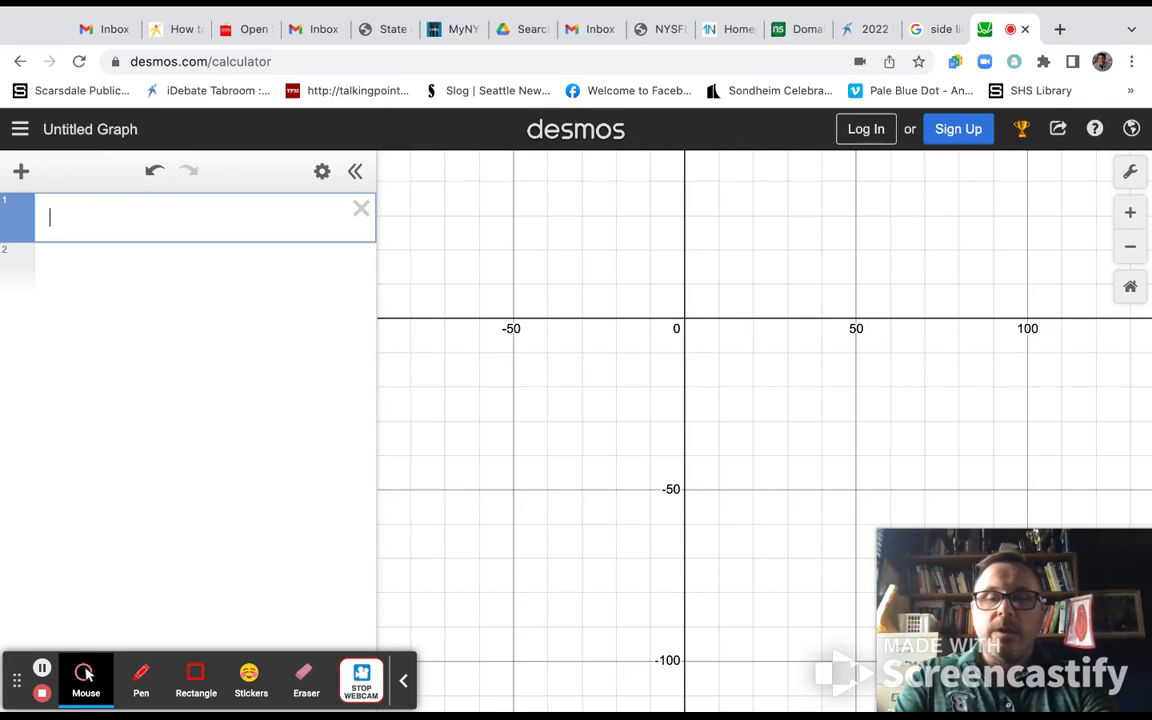
type("(")
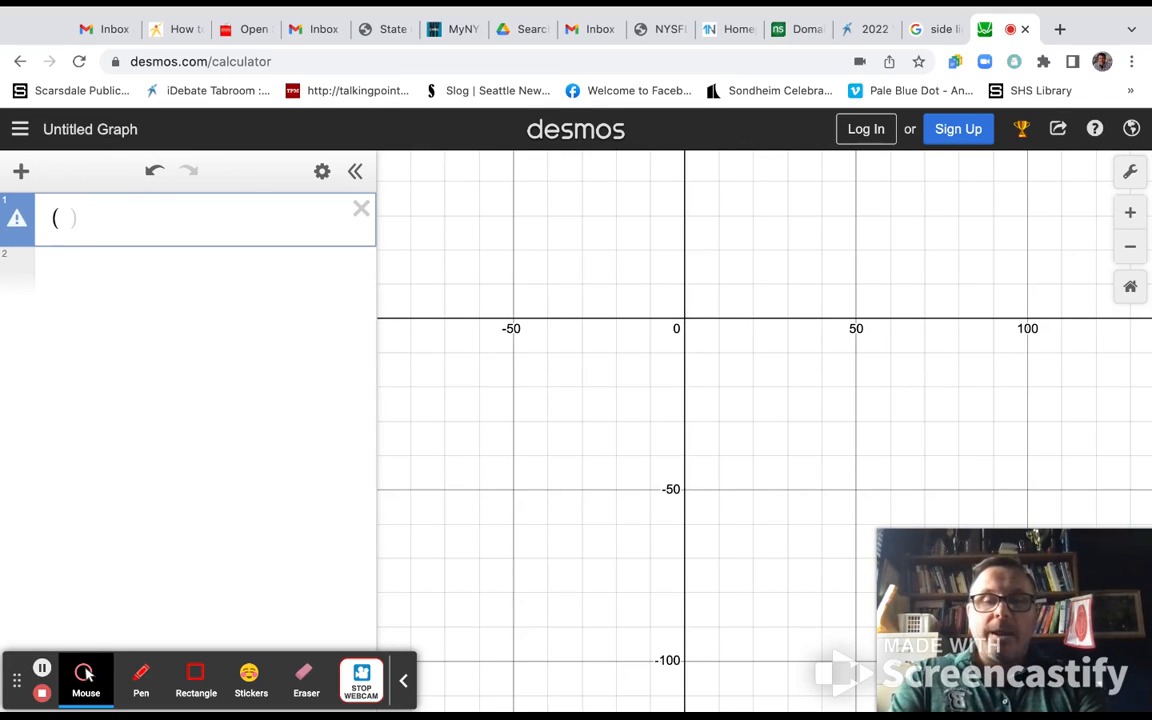
type("t")
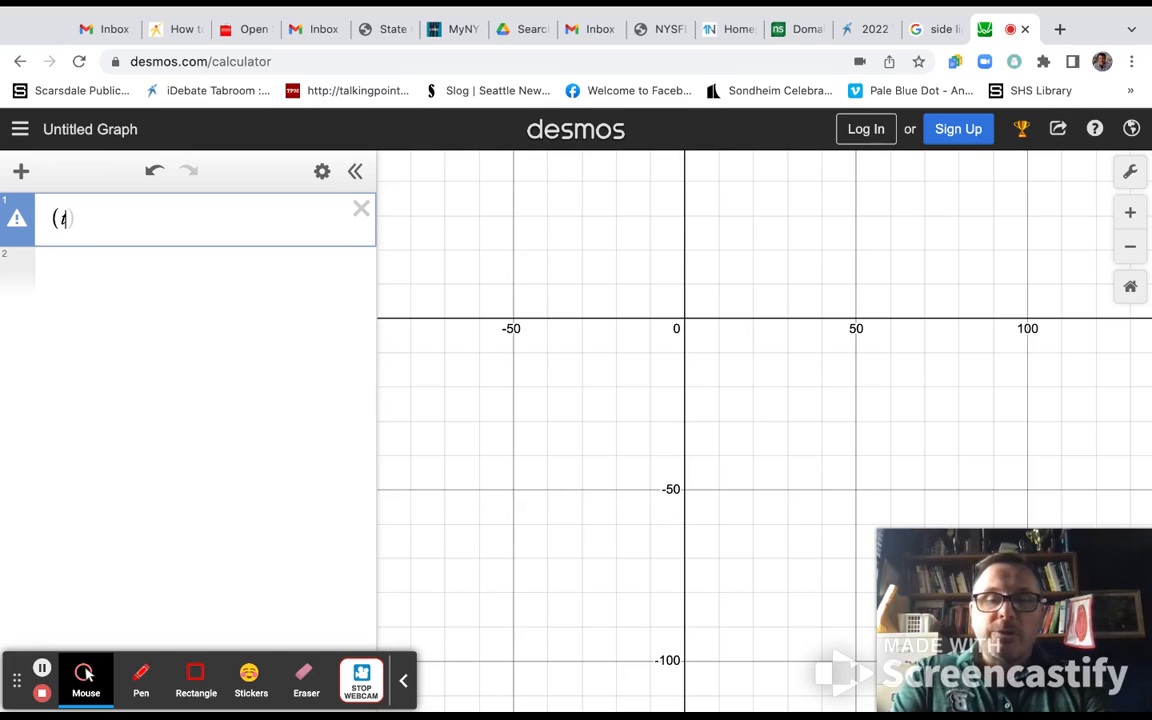
type("^2")
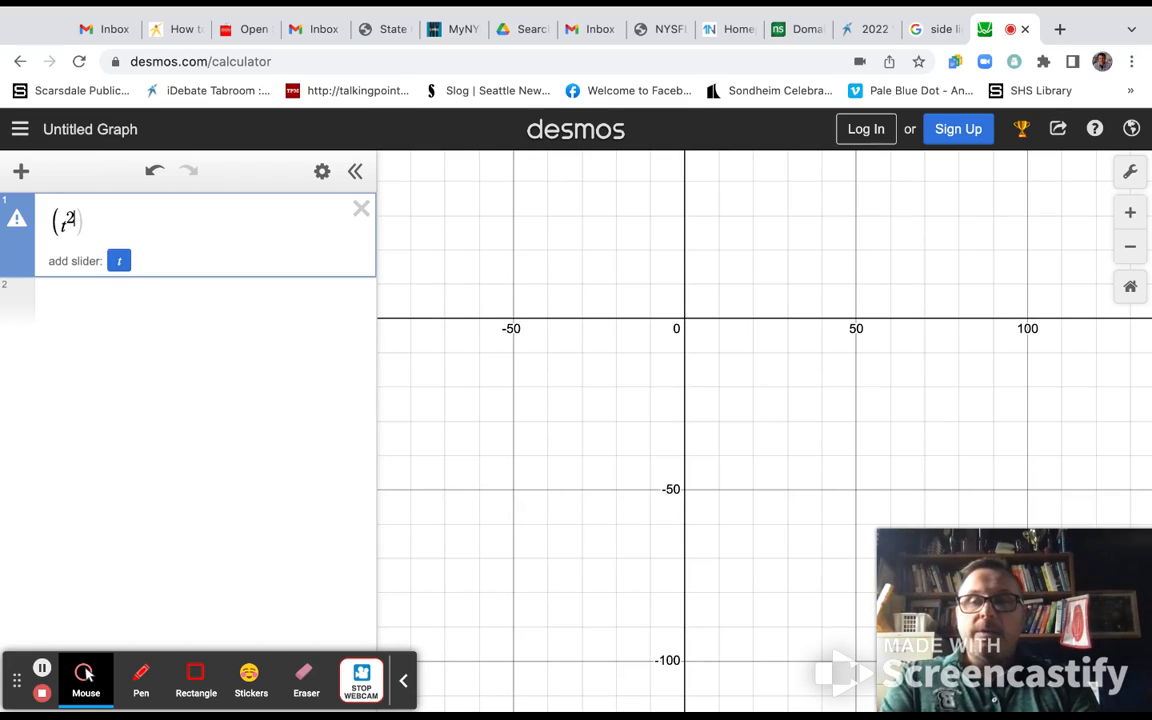
left_click(119, 261)
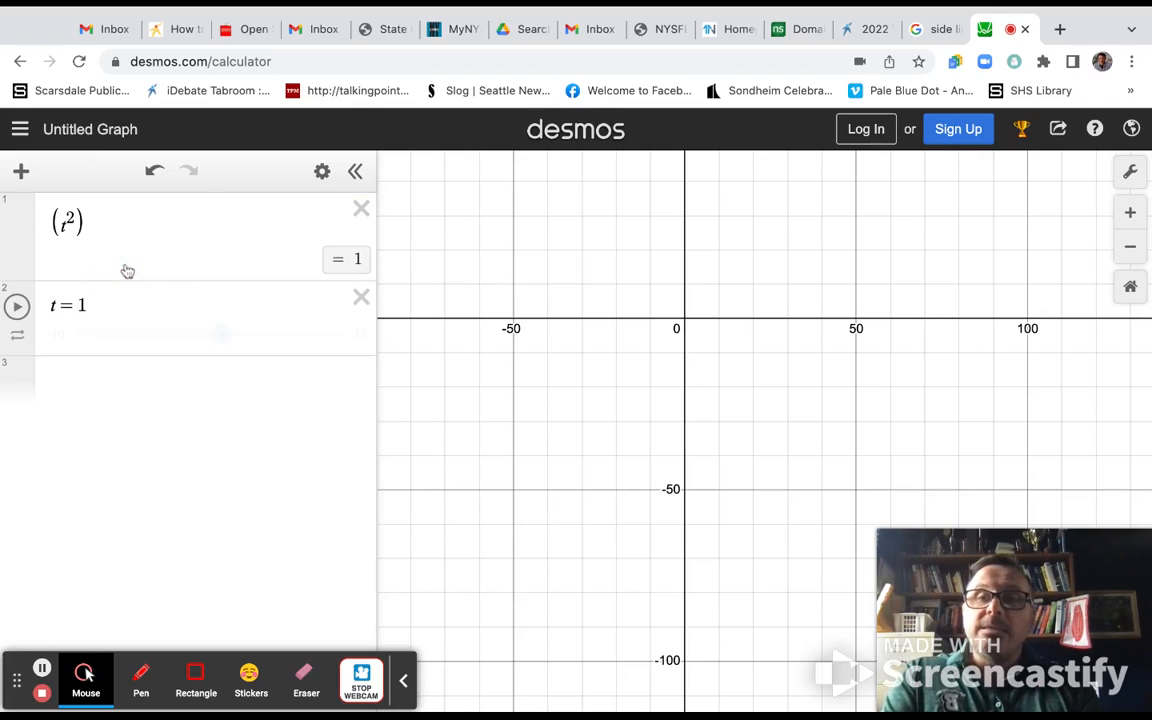
Complete the first expression as the point (t^2, -t^2).
left_click(74, 226)
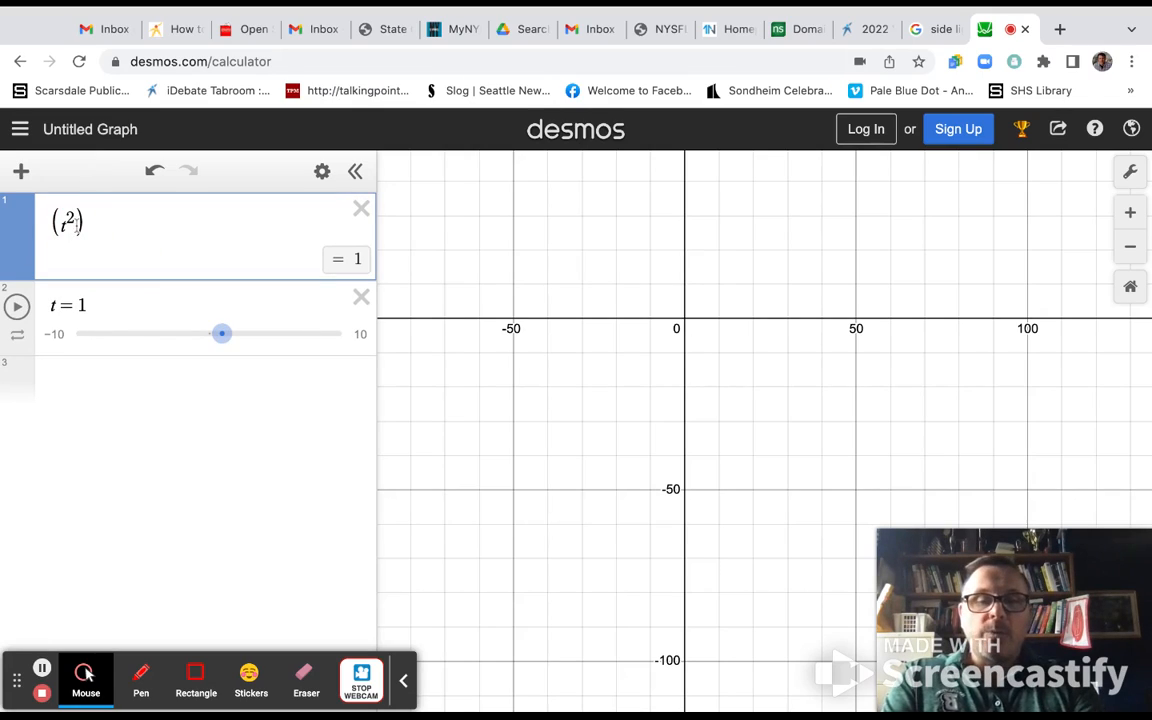
type(",")
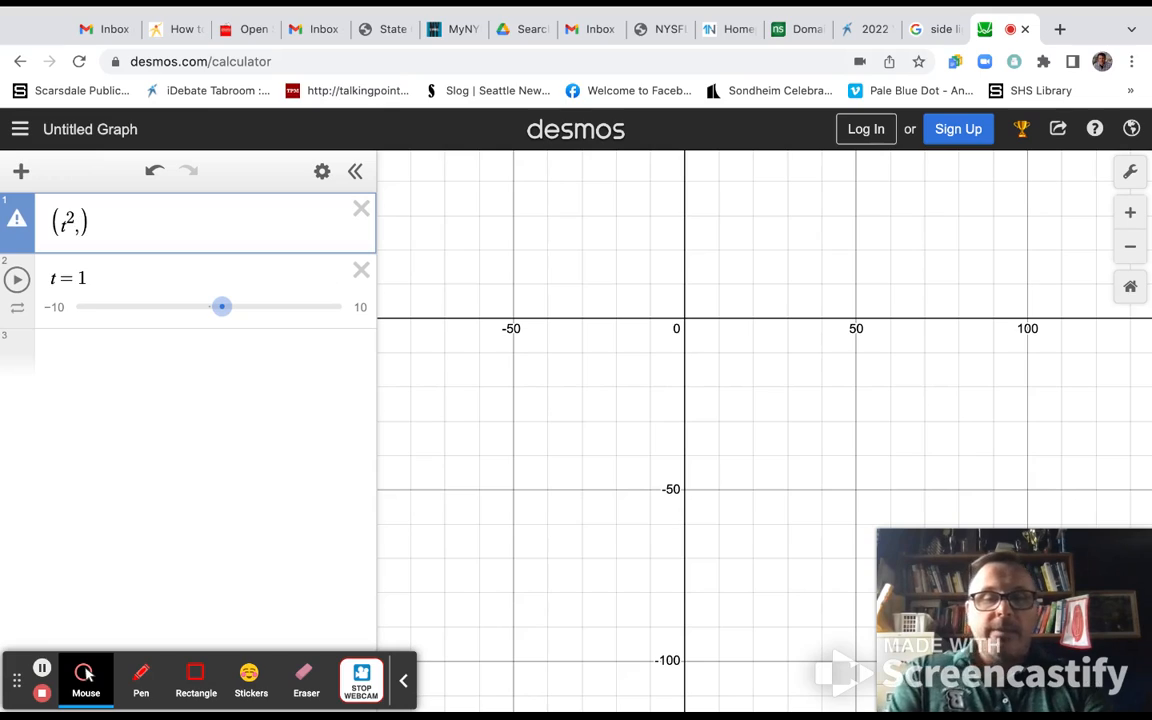
type("-T")
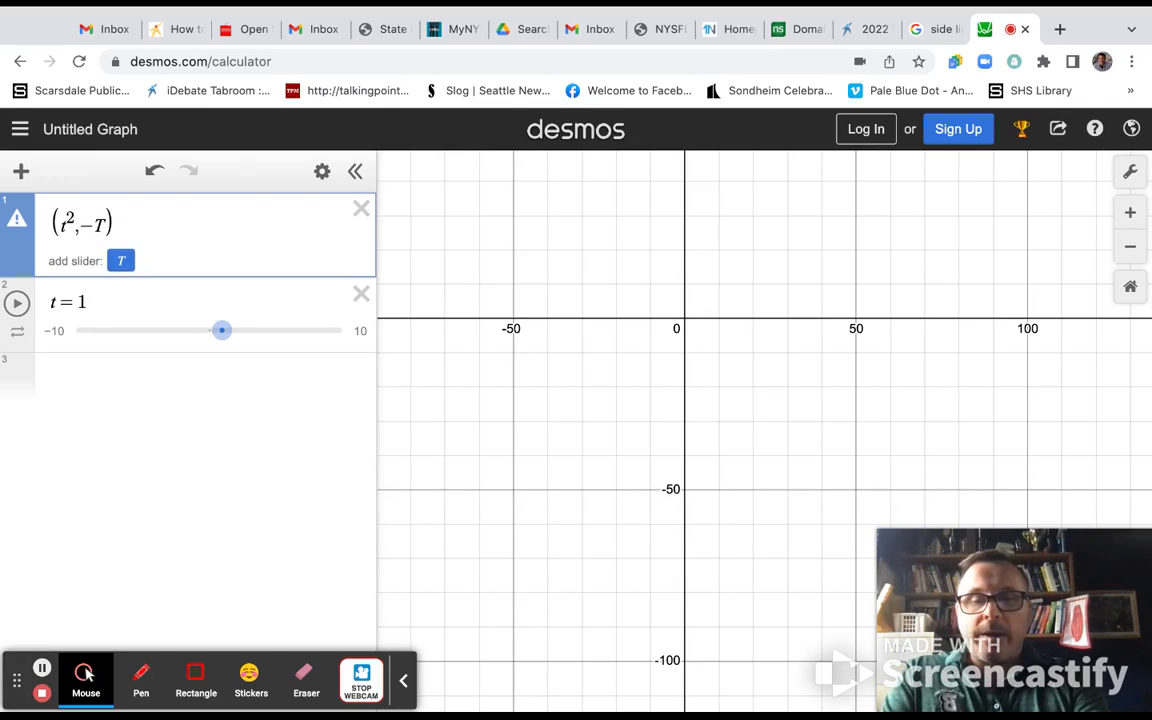
type("^")
key("BackSpace")
key("BackSpace")
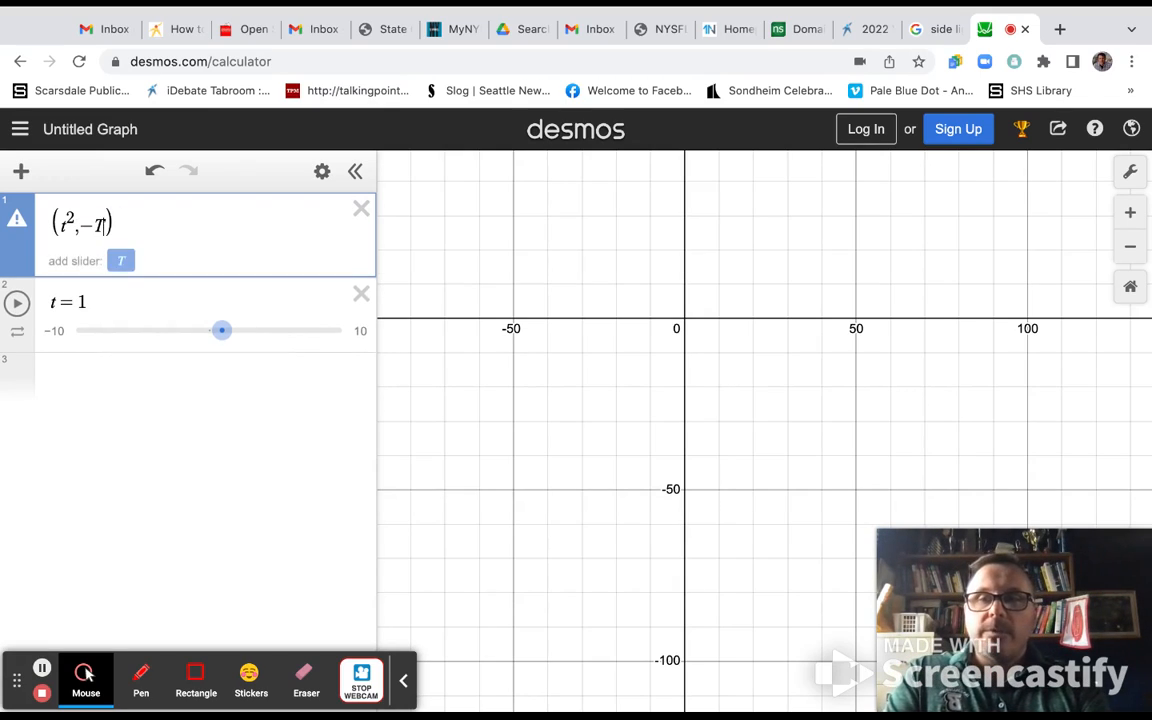
type("t^2")
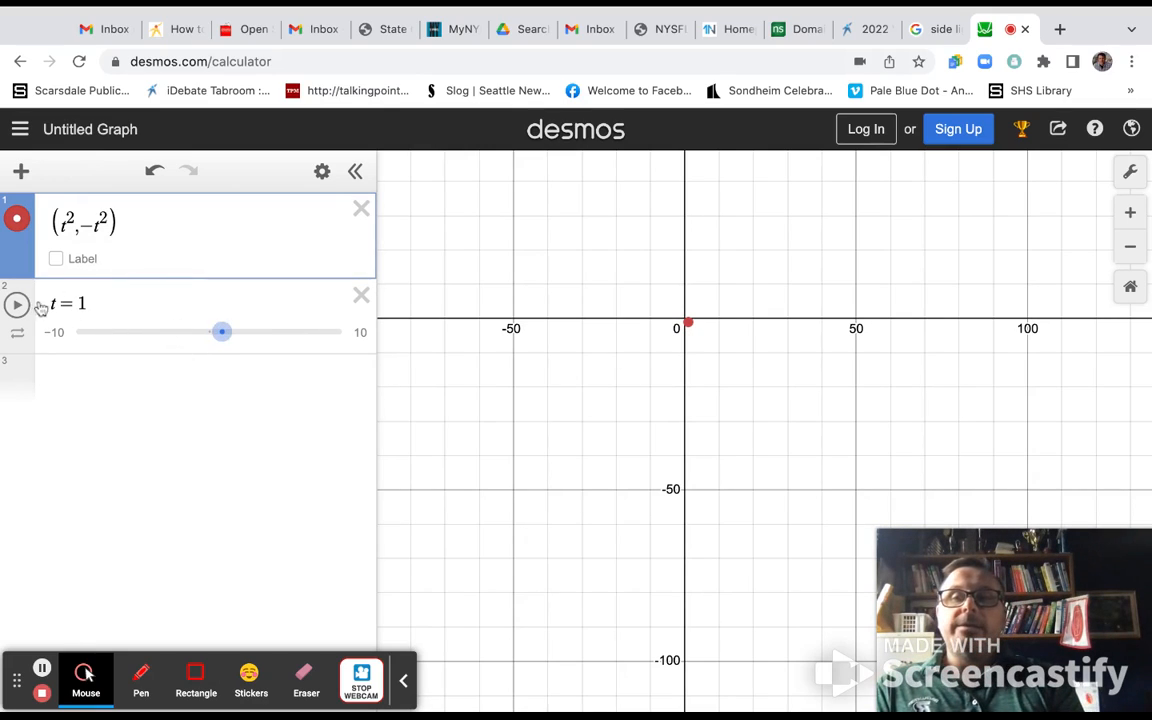
Animate the point by playing the t slider from -0.2, and open the slider's animation mode options.
mouse_move(222, 338)
left_mouse_down()
mouse_move(208, 333)
mouse_move(296, 332)
mouse_move(201, 332)
mouse_move(321, 332)
mouse_move(206, 332)
left_mouse_up()
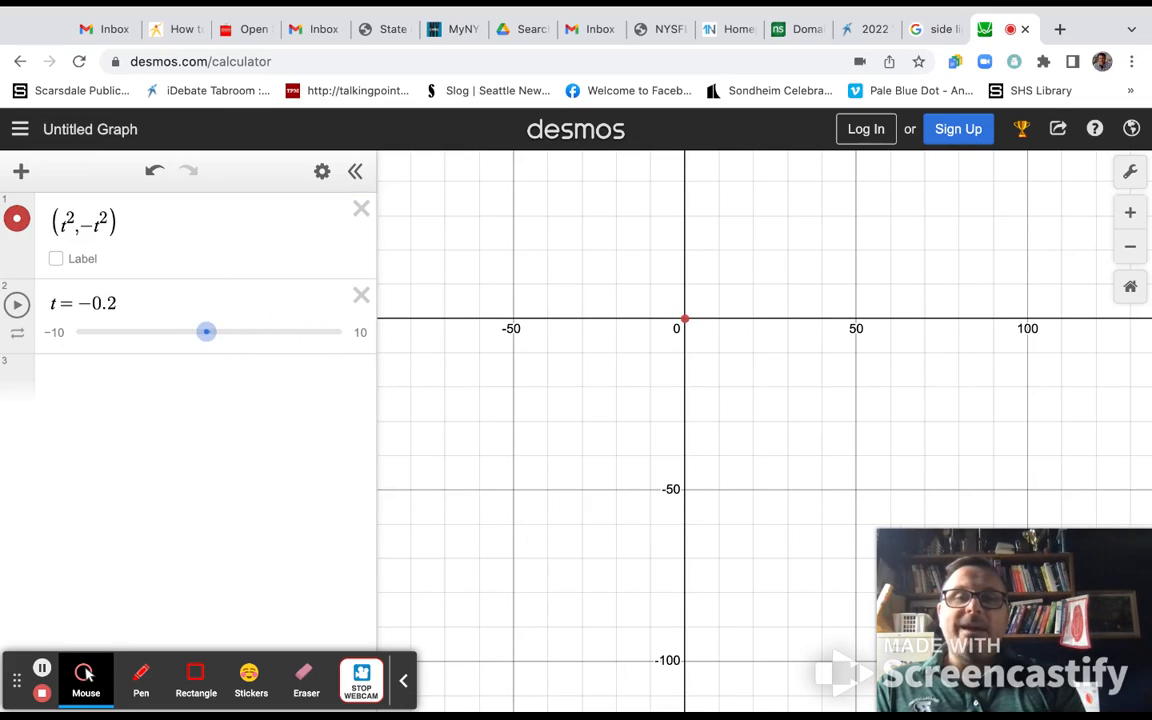
left_click(17, 304)
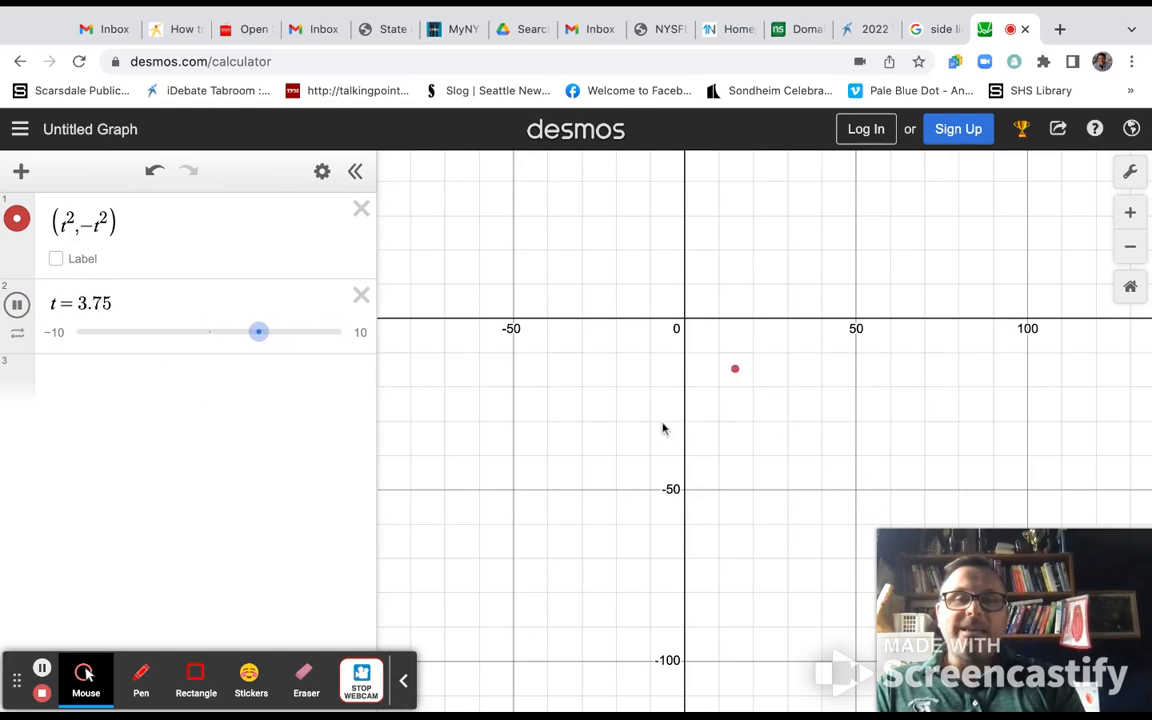
scroll(702, 455, "down", 5)
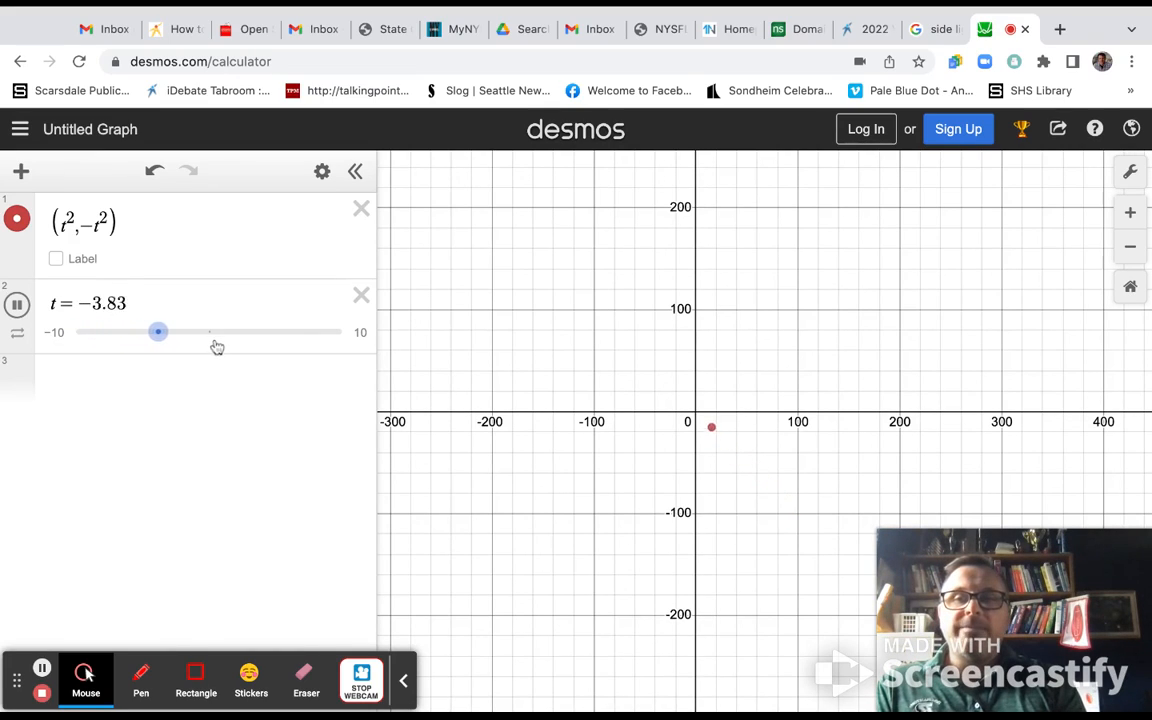
left_click(18, 336)
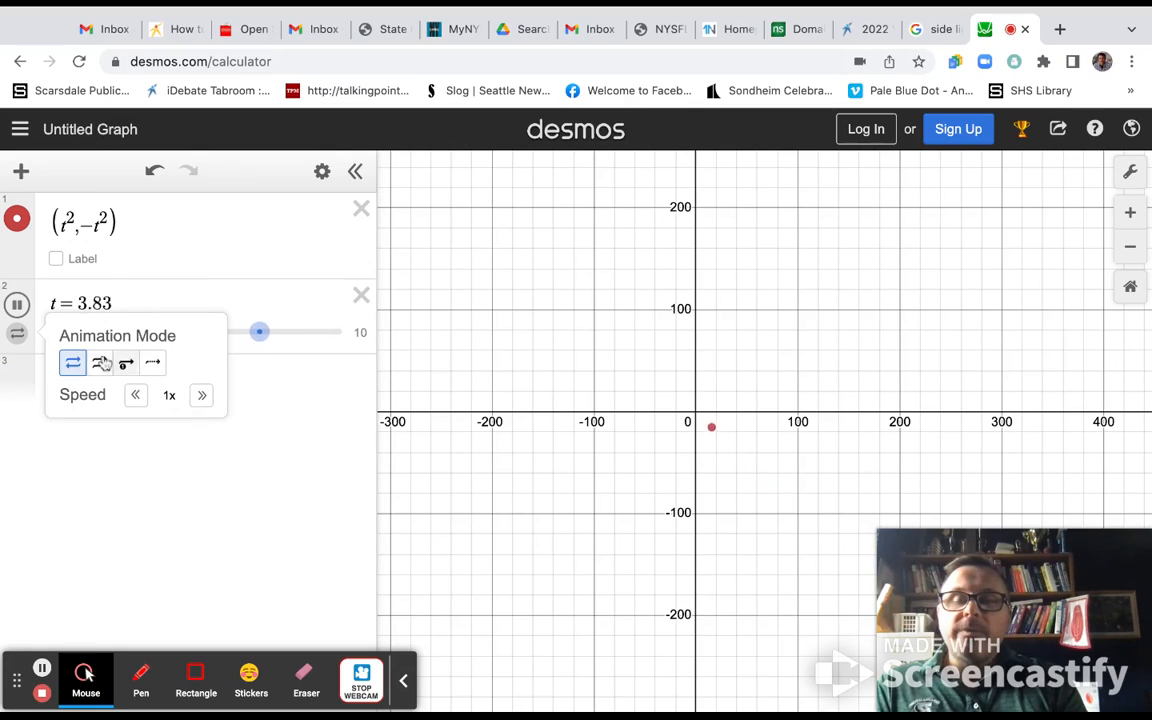
Limit the t slider to the range 0 to 10 with a step of 0.5.
left_click(244, 303)
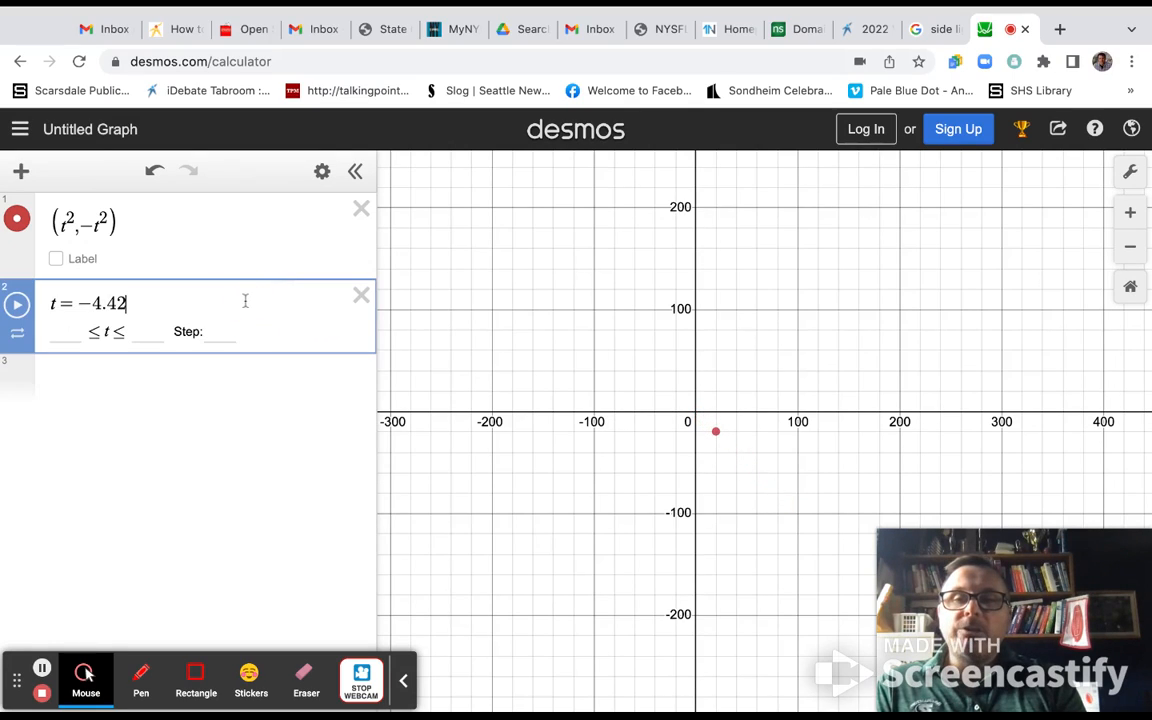
left_click(69, 331)
type("0")
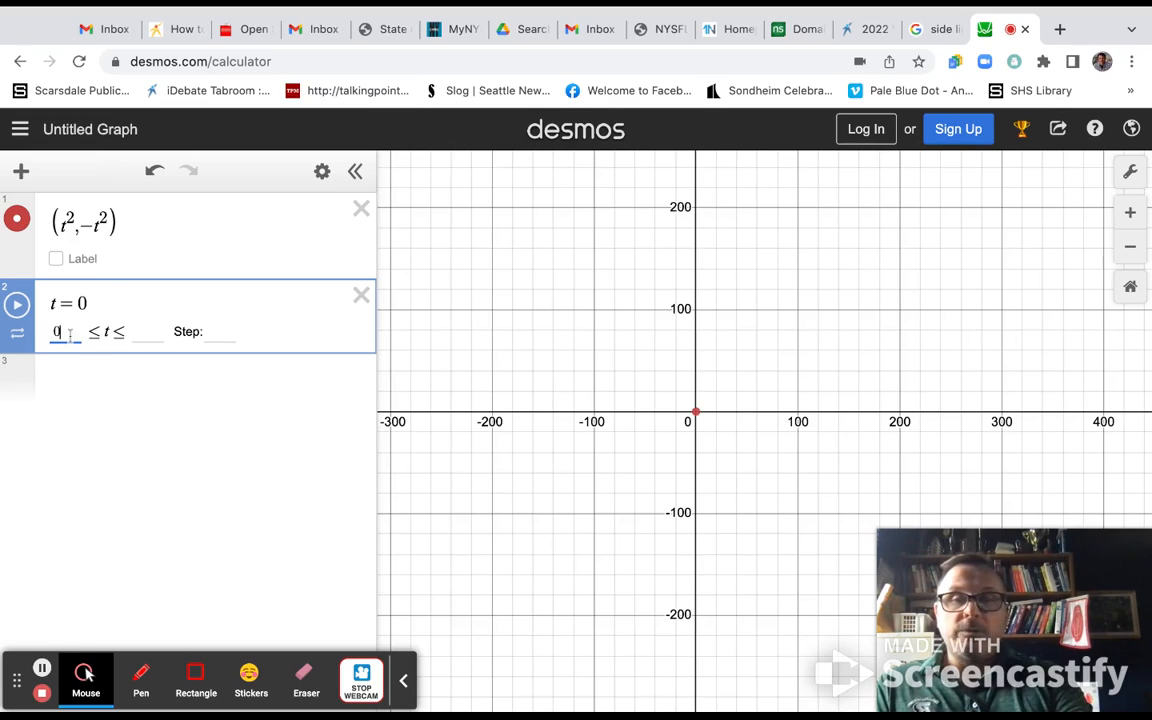
left_click(147, 333)
type("10")
left_click(220, 331)
type("0.5")
key("Return")
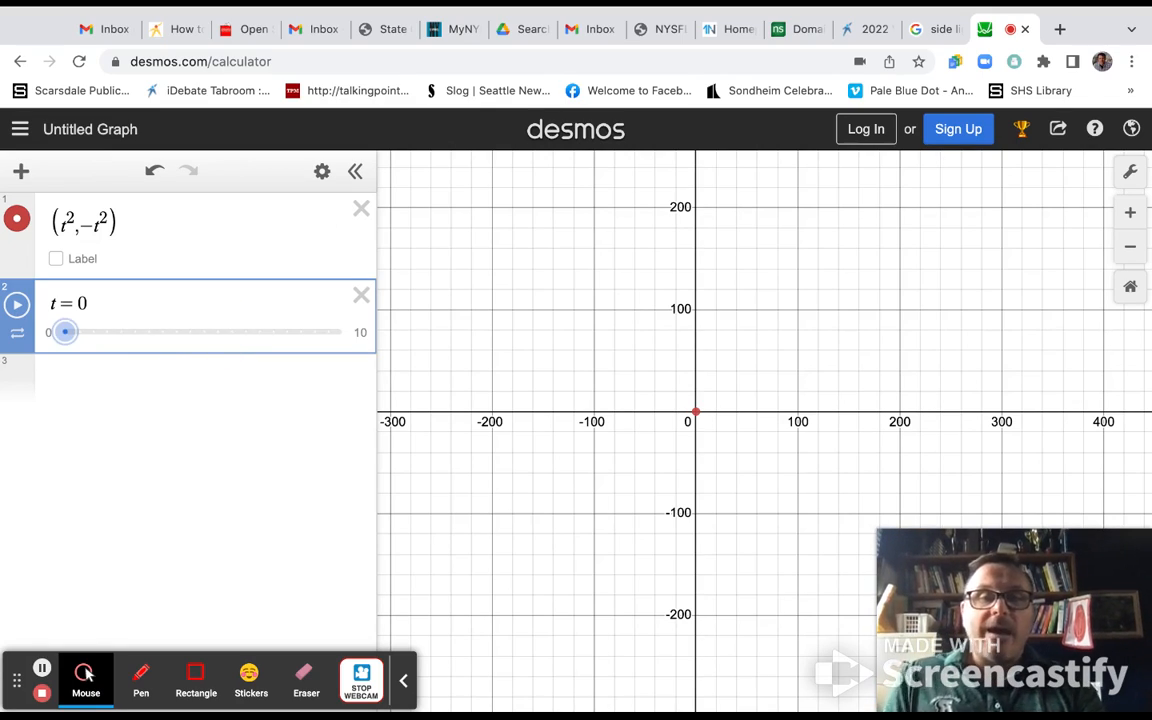
Play the t slider's animation to move the point, pause it at t = 2.5, and resume it.
left_click(18, 308)
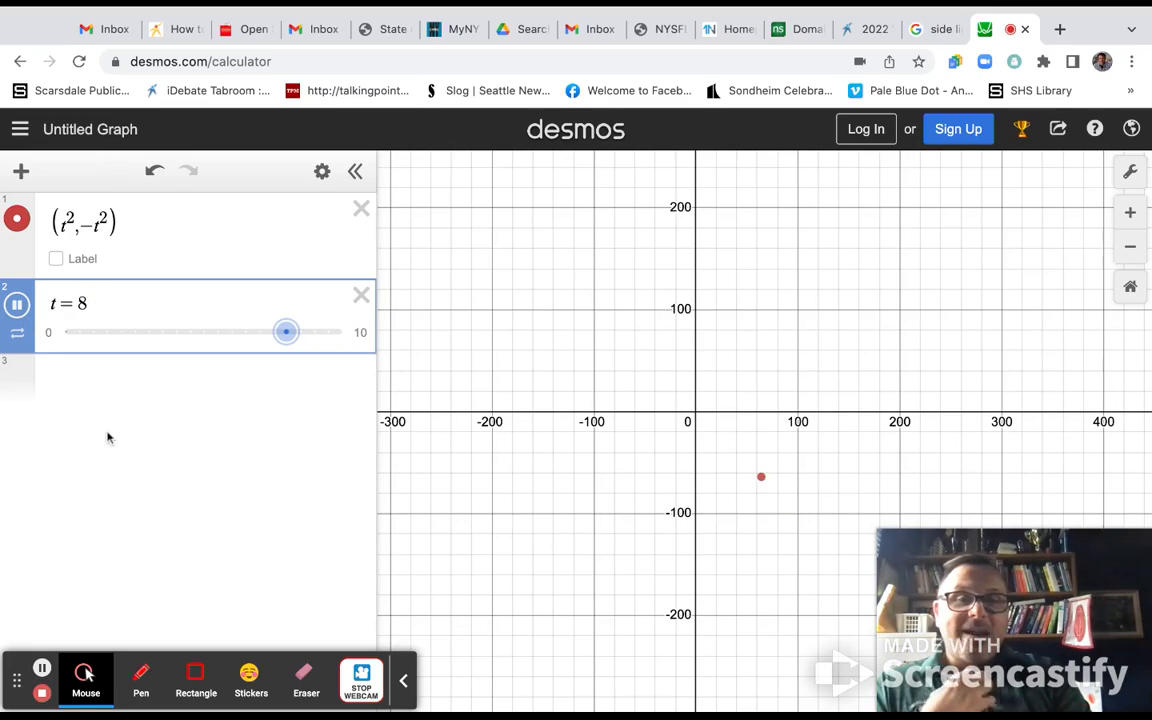
left_click(17, 306)
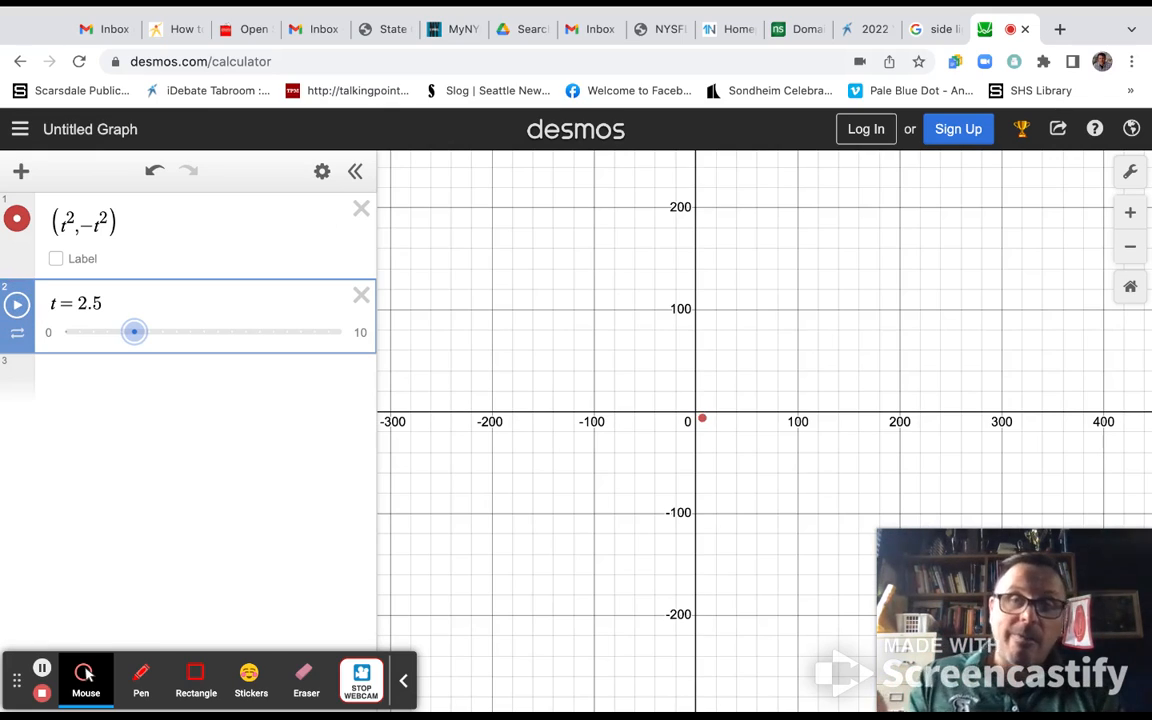
left_click(17, 305)
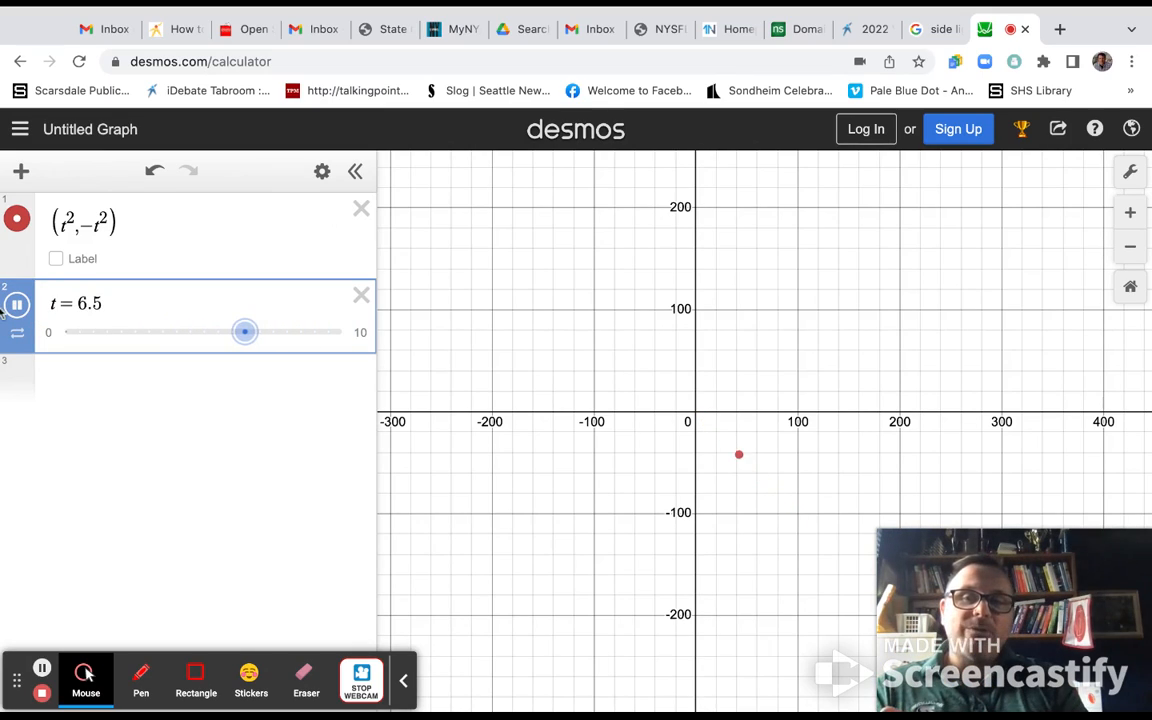
Pause the t slider's animation and delete the squared exponents from both coordinates of the point.
left_click(18, 307)
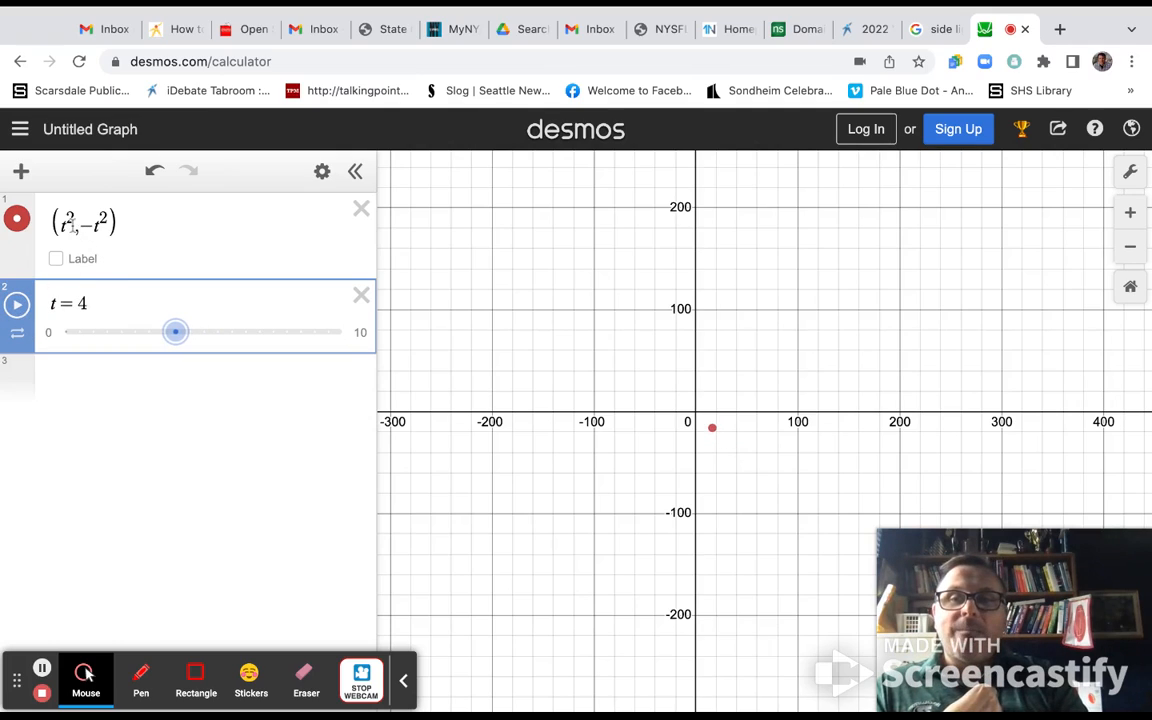
left_click(70, 222)
key("BackSpace")
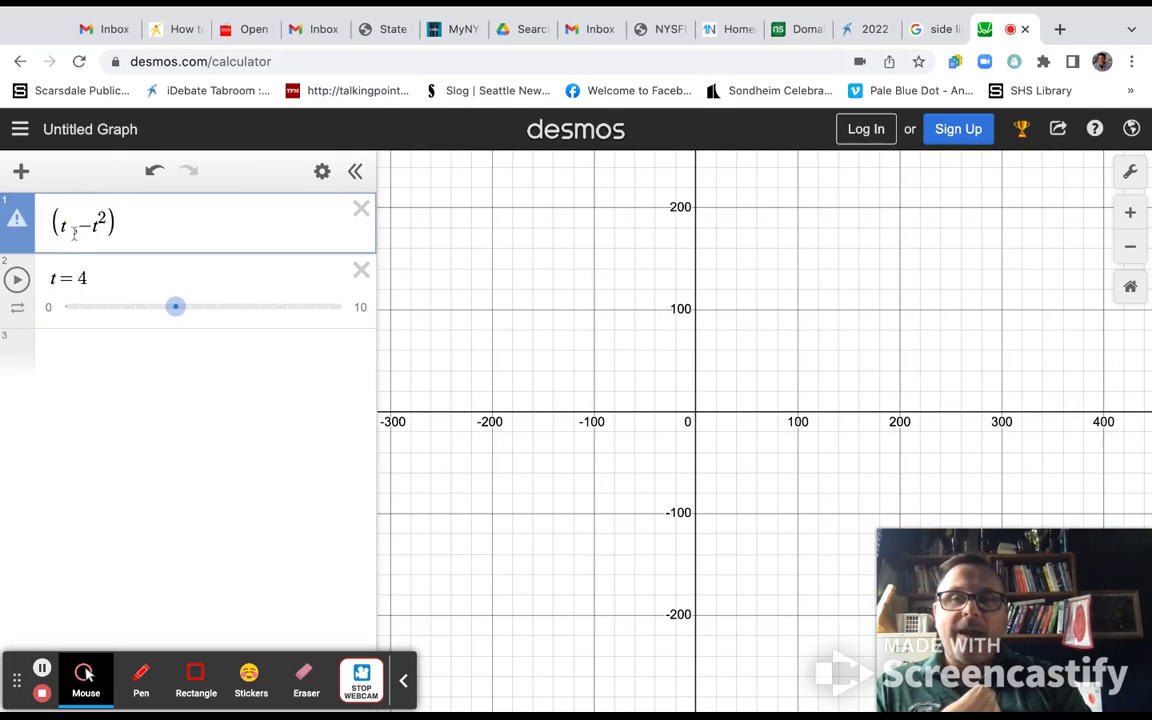
left_click(105, 221)
key("BackSpace")
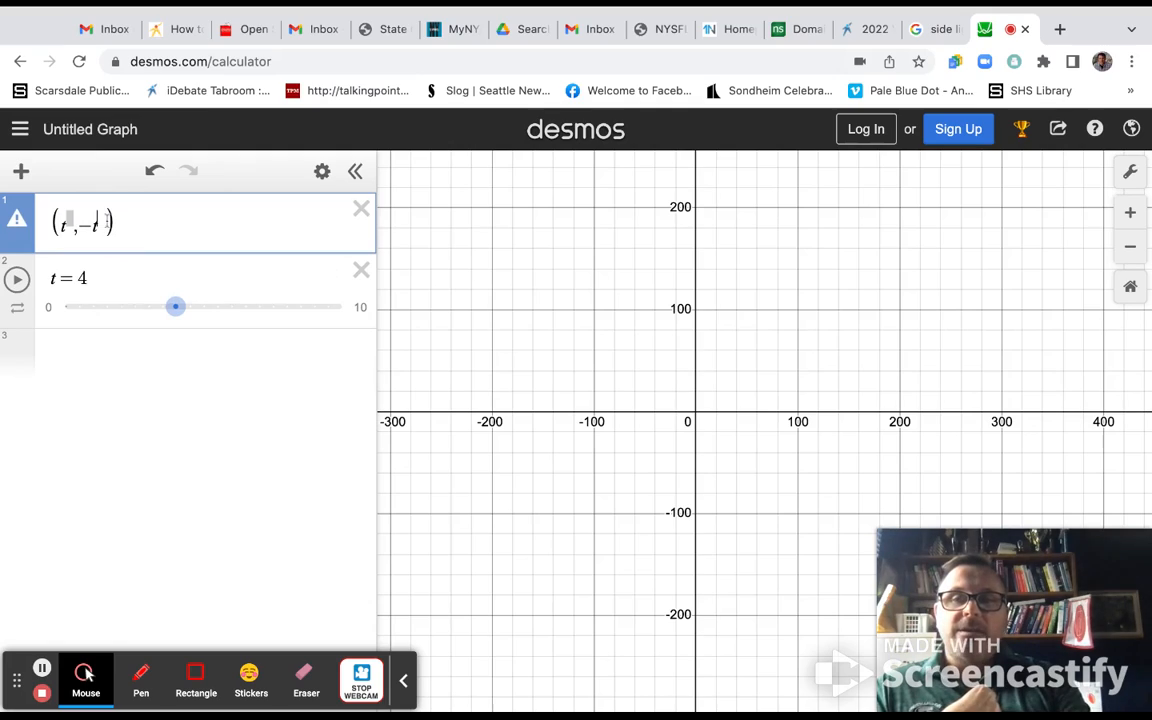
Resume the t slider's animation and clear the leftover empty exponents to make the moving point (t, -t).
left_click_drag(88, 312, 64, 307)
left_click(18, 280)
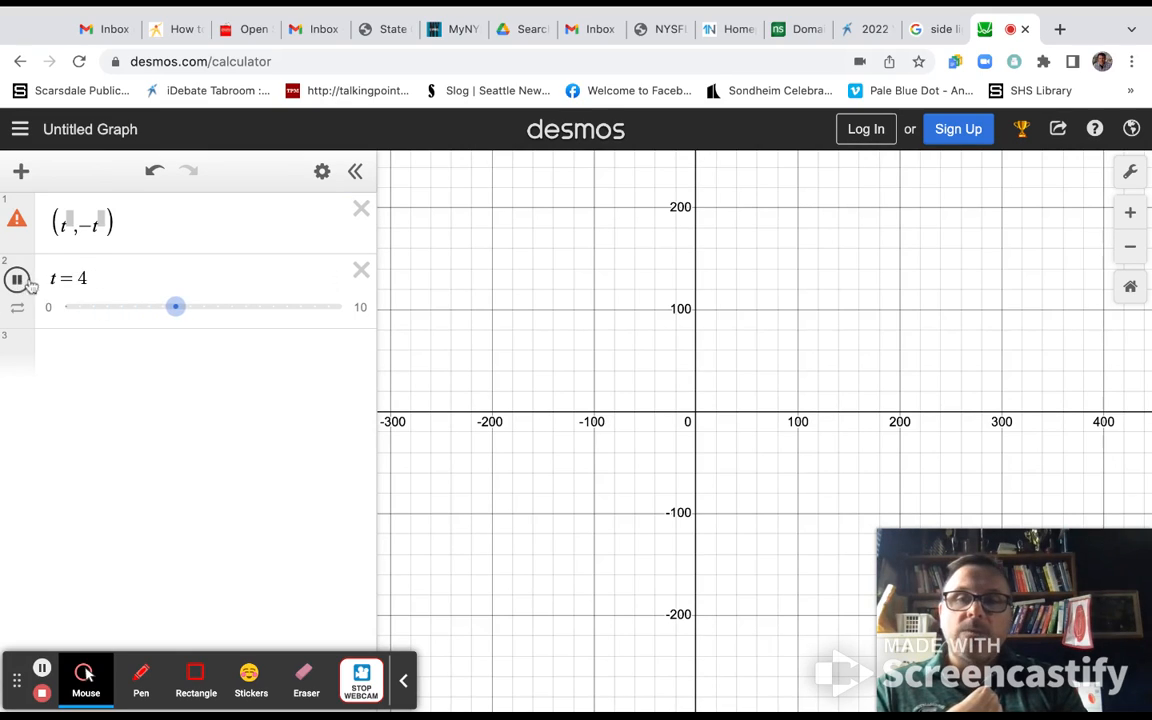
left_click(77, 250)
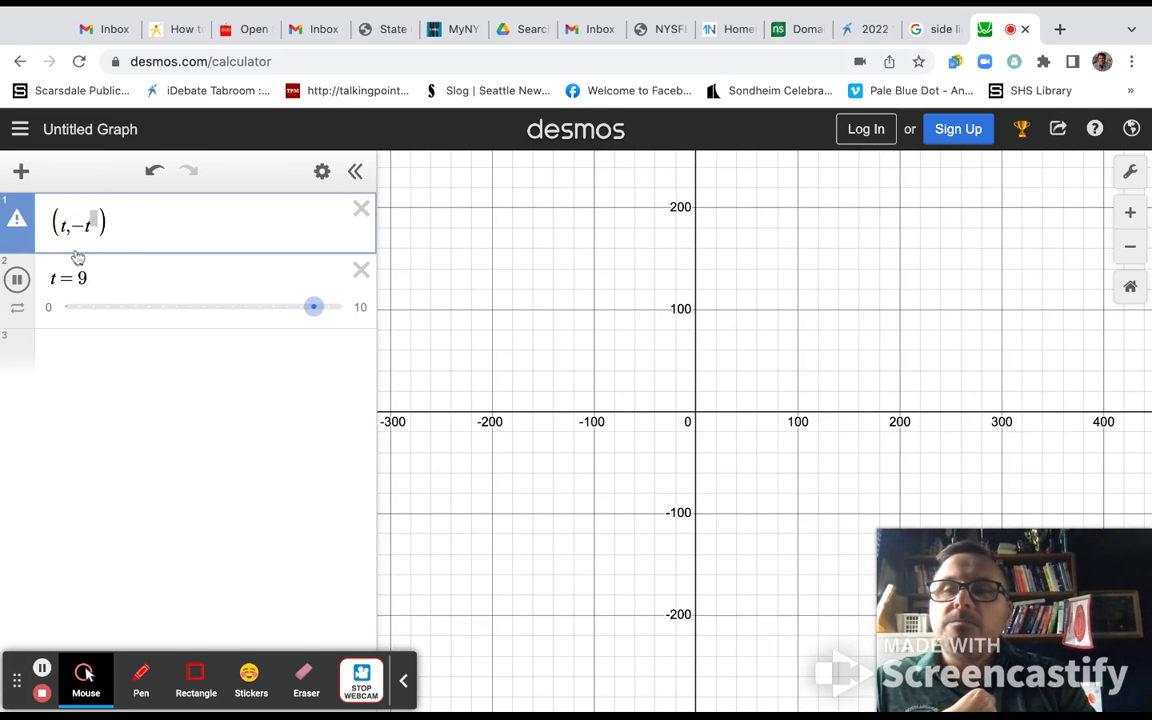
key("BackSpace")
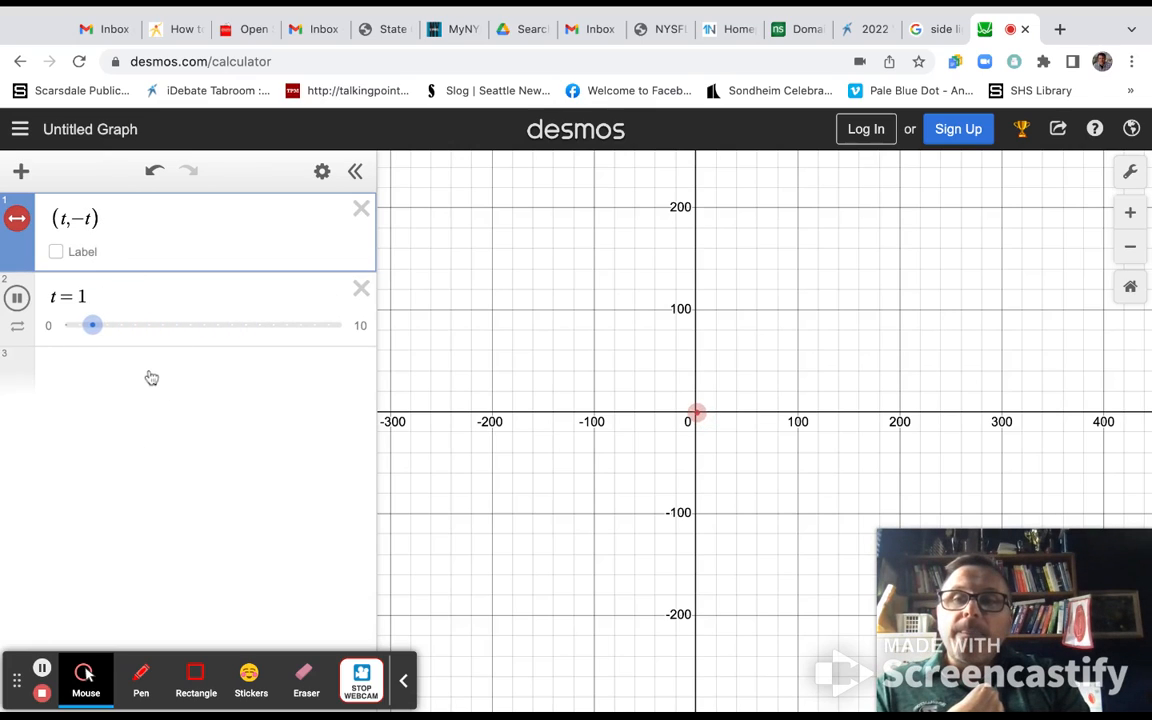
scroll(579, 456, "up", 5)
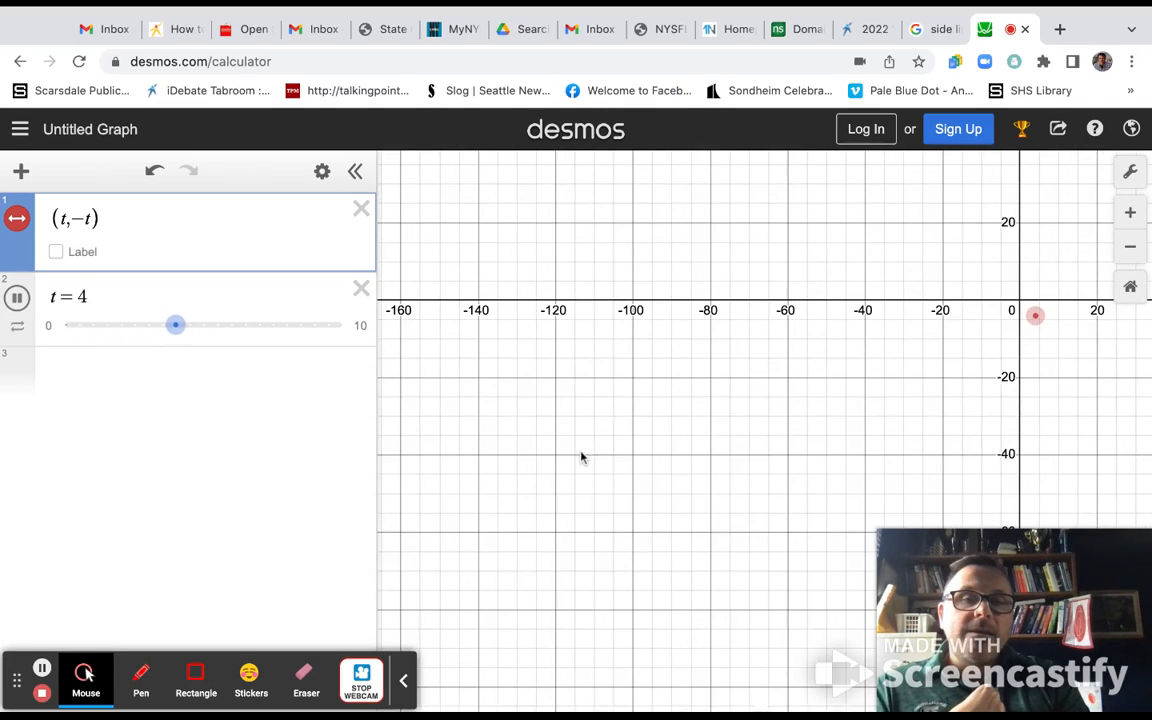
left_click(718, 390)
left_click_drag(718, 390, 459, 437)
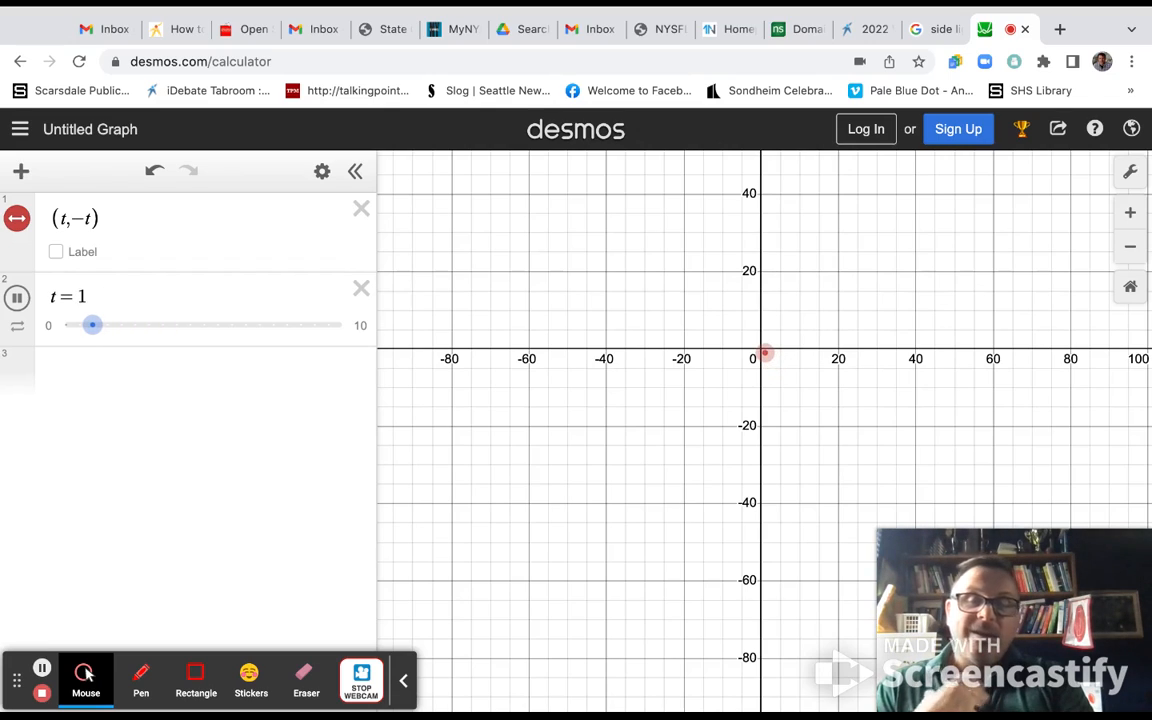
Delete the t slider to graph (t, -t) as a parametric curve, and examine the curve near the origin.
left_click(361, 289)
scroll(638, 388, "up", 5)
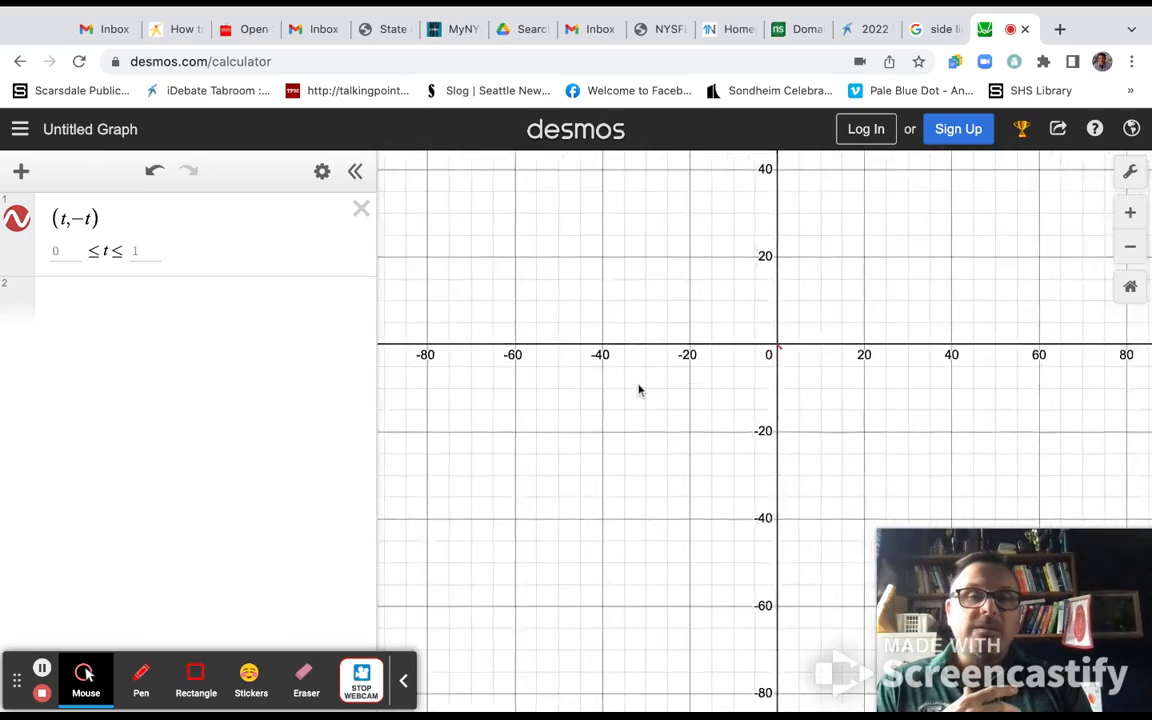
left_click_drag(753, 353, 589, 509)
scroll(589, 511, "up", 5)
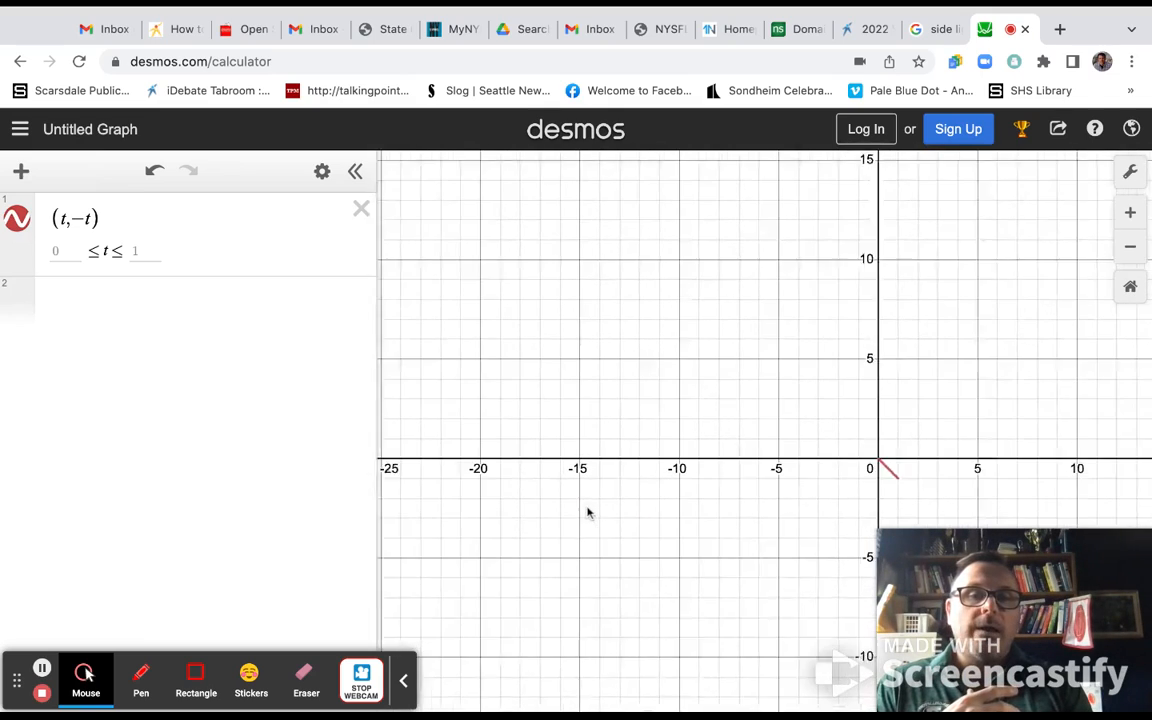
left_click_drag(749, 450, 612, 365)
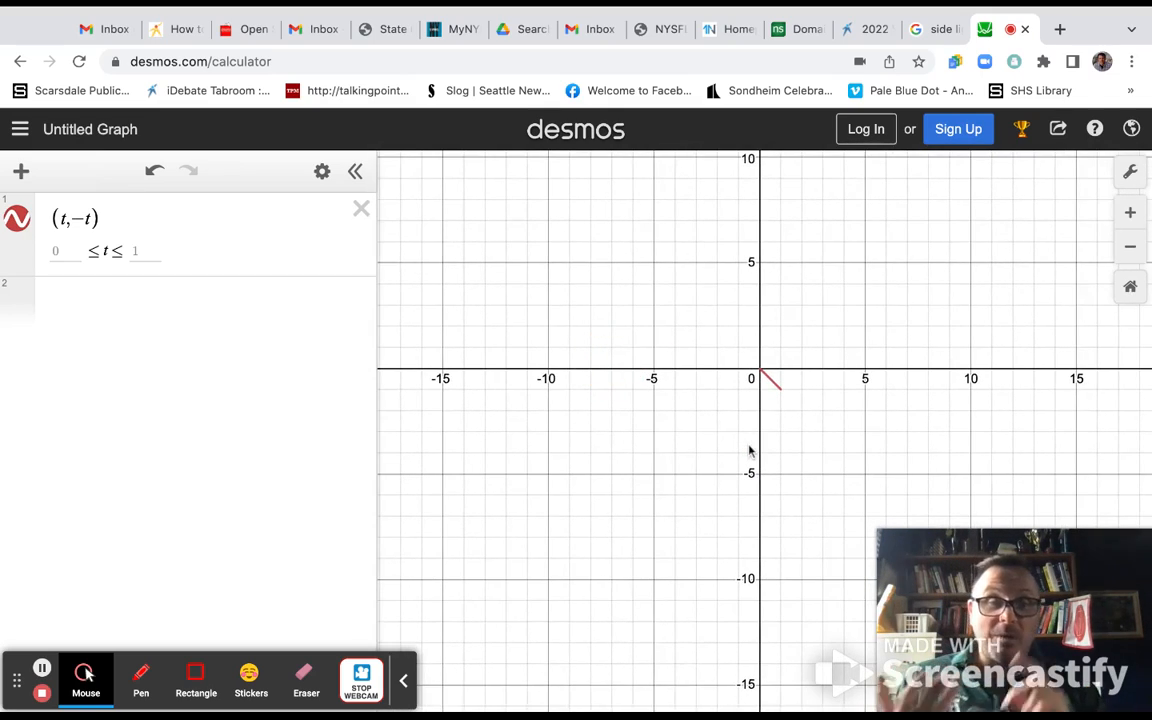